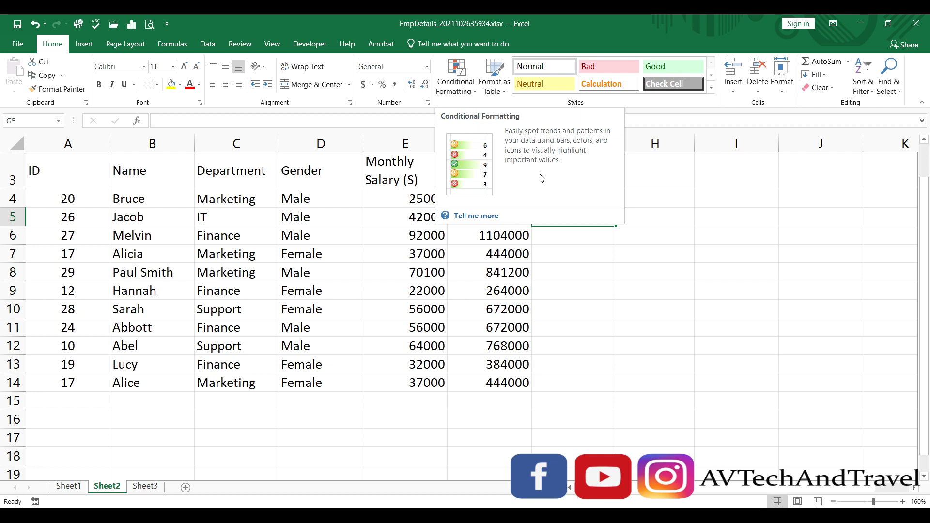
left_click(461, 90)
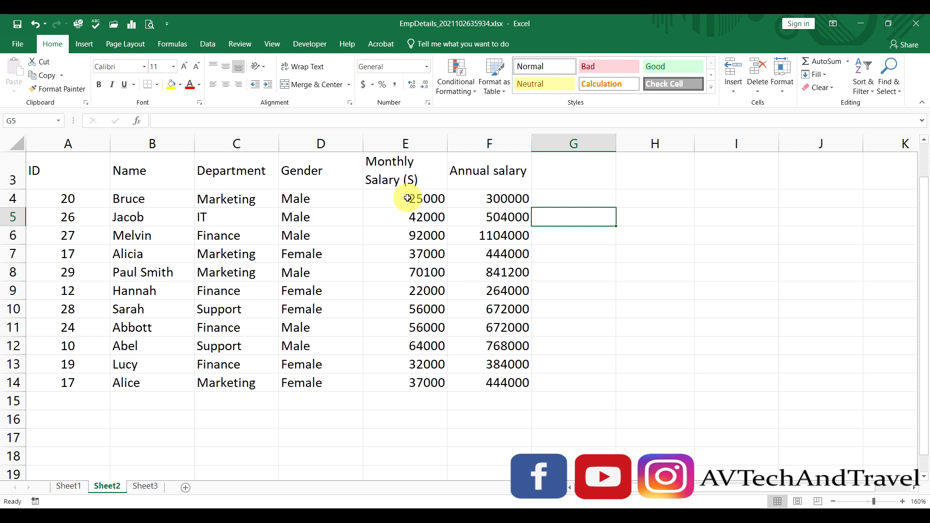
left_click(614, 346)
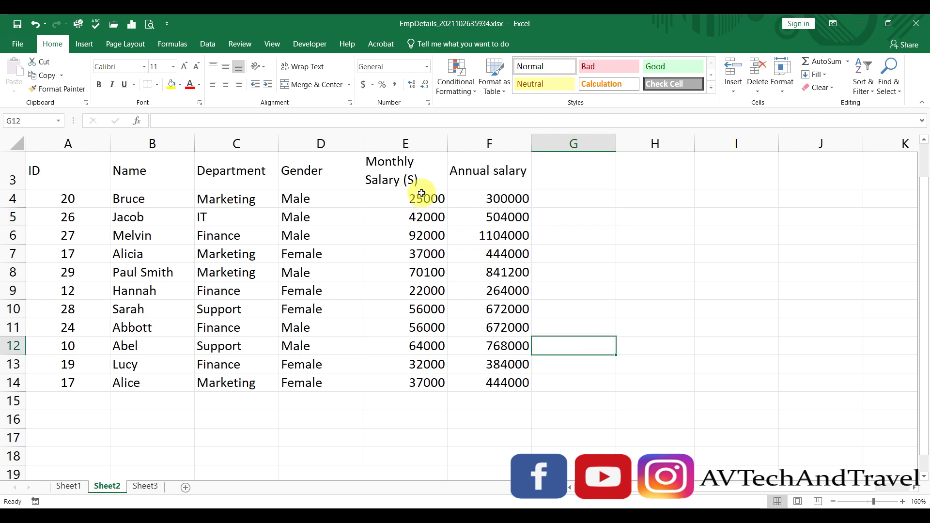
- Apply a Greater Than highlight rule to the monthly salaries in E4:E14, showing values above 50000 in Red Text
left_click_drag(421, 193, 419, 382)
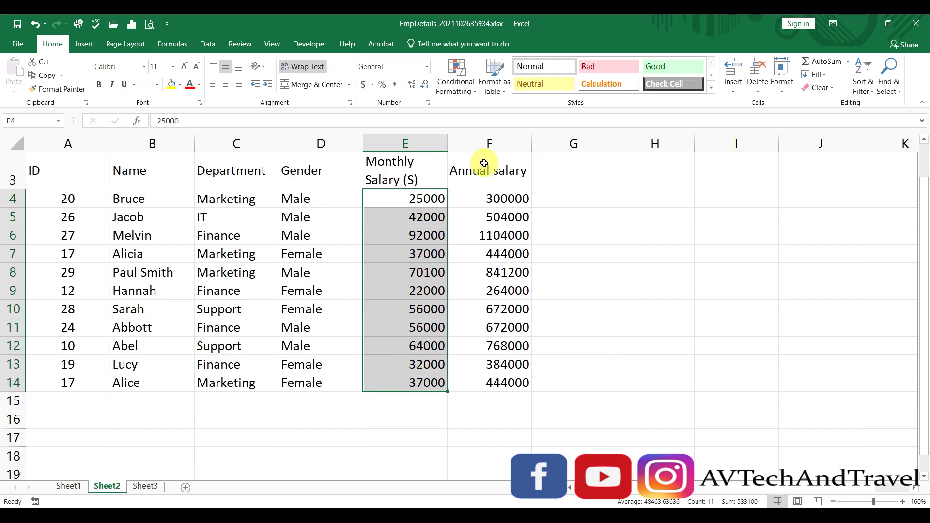
left_click(467, 89)
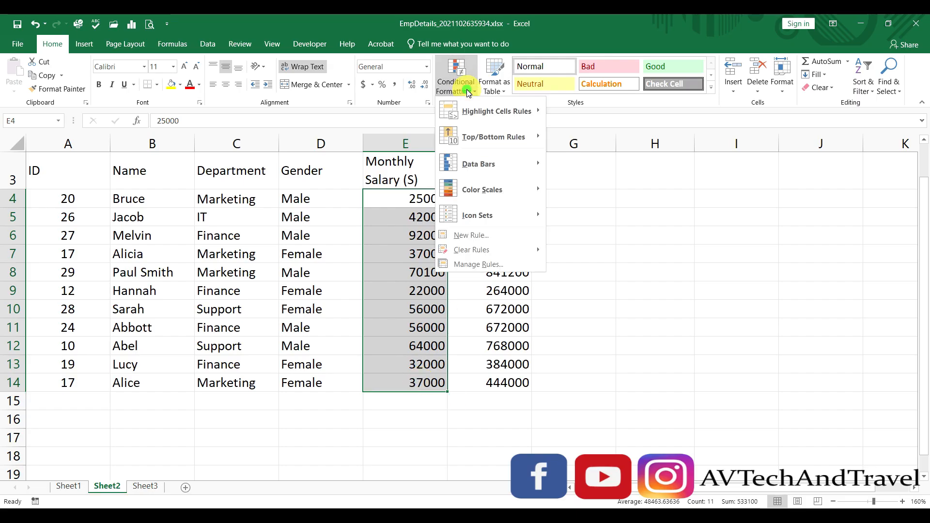
mouse_move(490, 110)
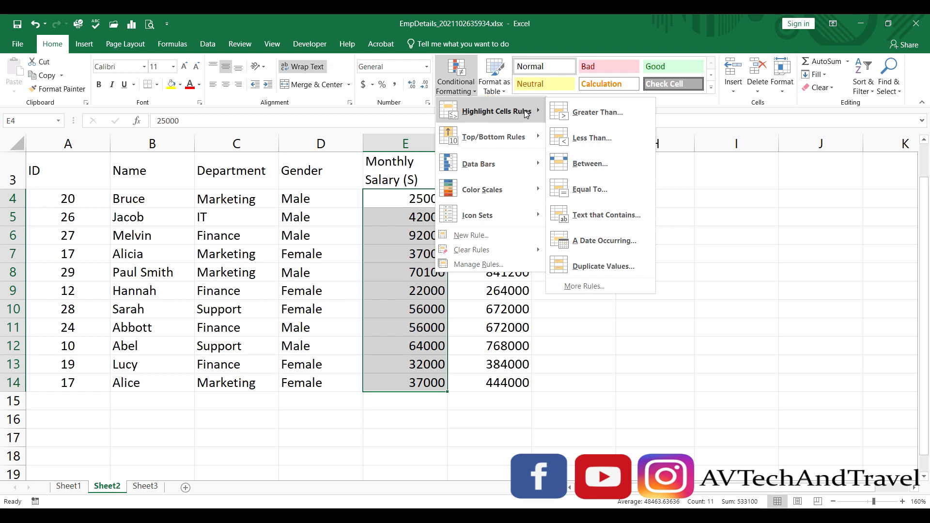
left_click(569, 114)
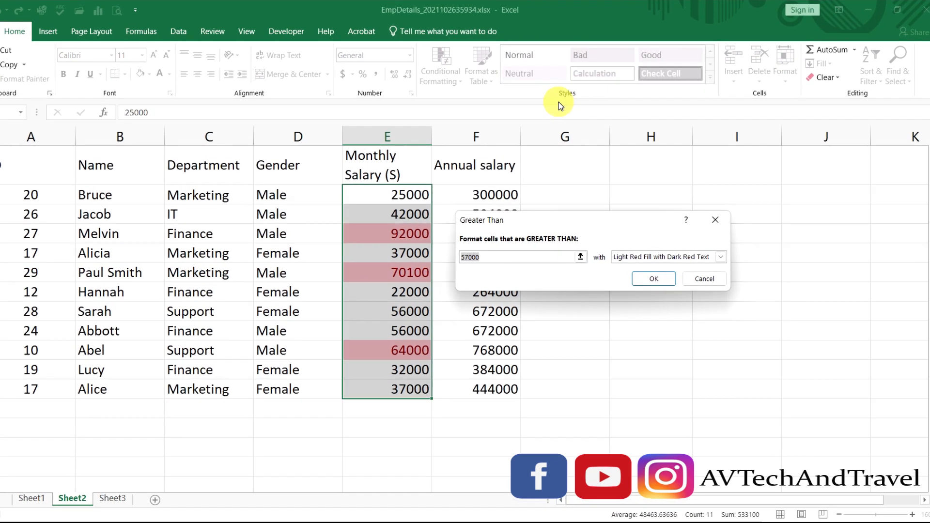
type("50000")
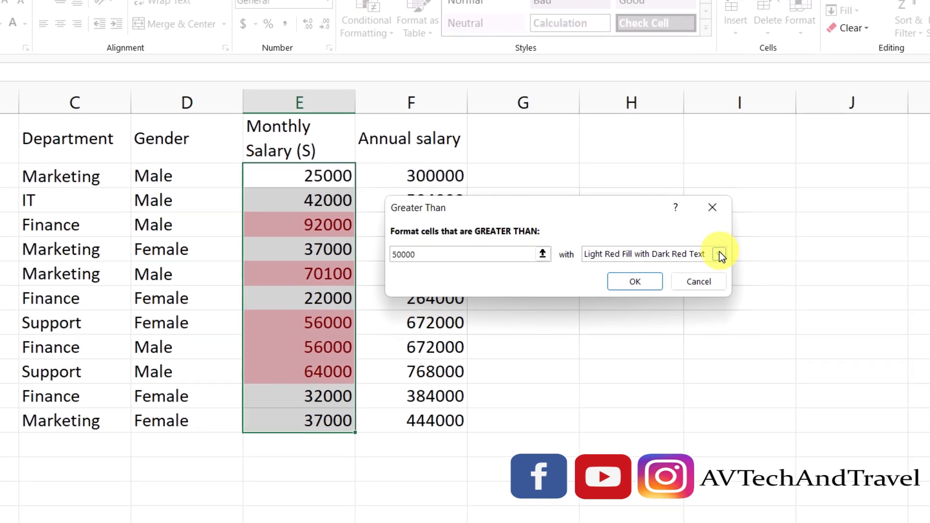
left_click(720, 254)
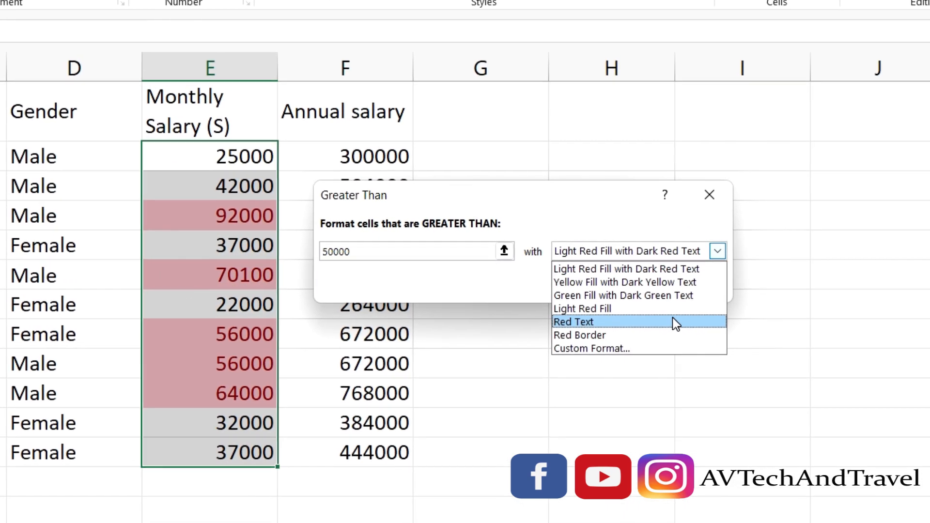
left_click(671, 325)
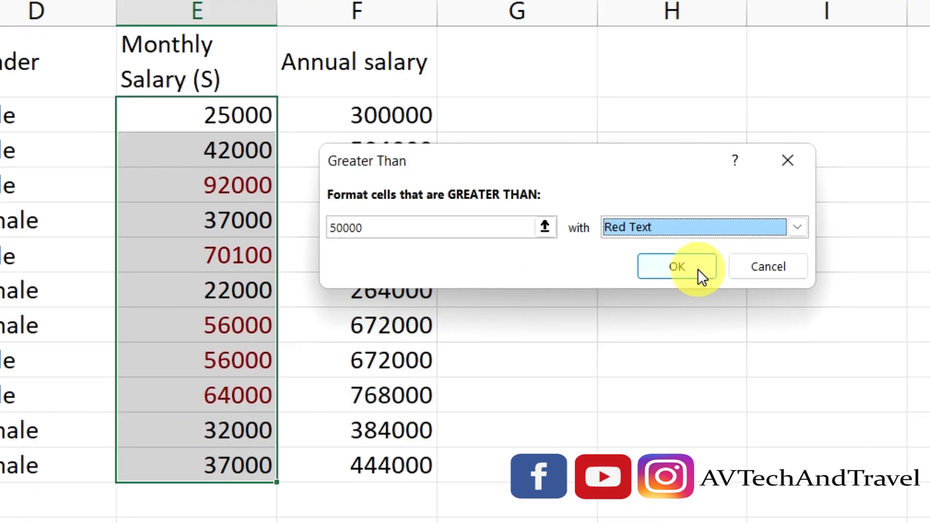
left_click(627, 288)
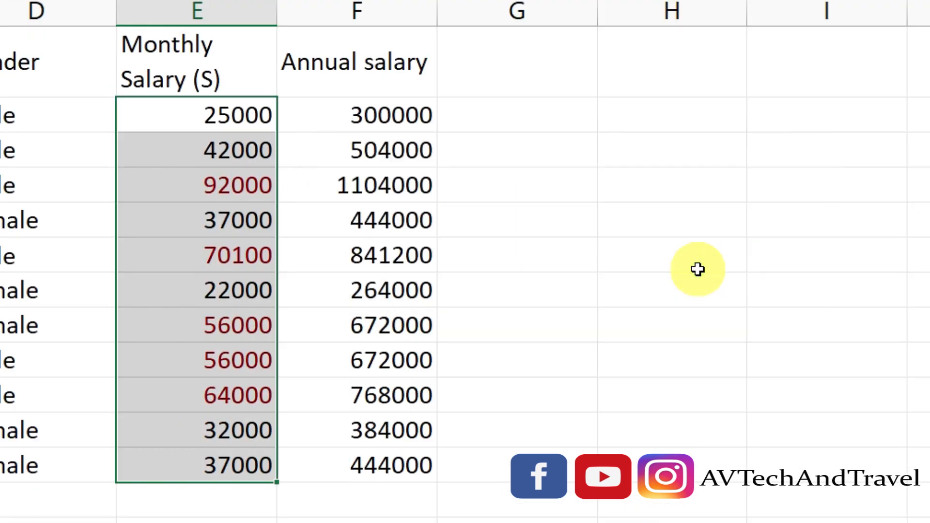
left_click(698, 269)
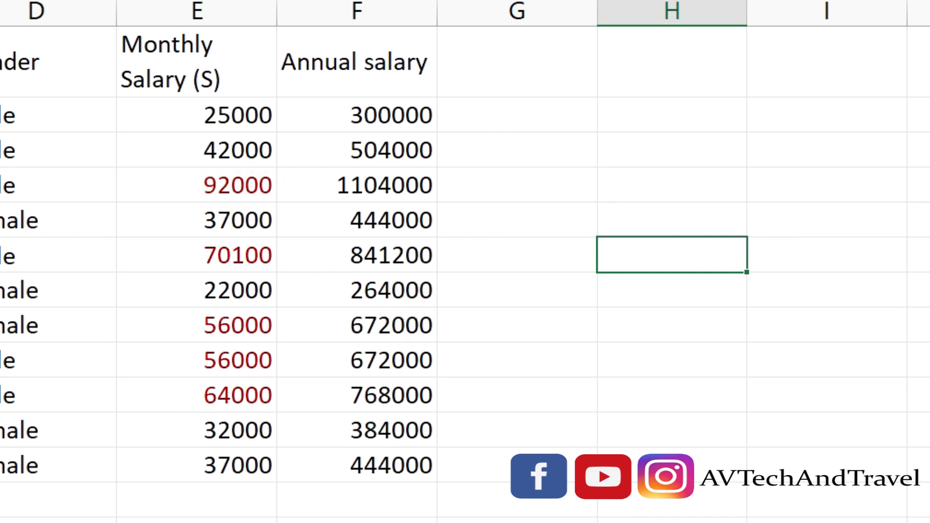
- Start a Less Than highlight rule for the monthly salaries in E4:E14 with a threshold of 30000
left_click_drag(873, 502, 879, 501)
left_click_drag(927, 365, 927, 334)
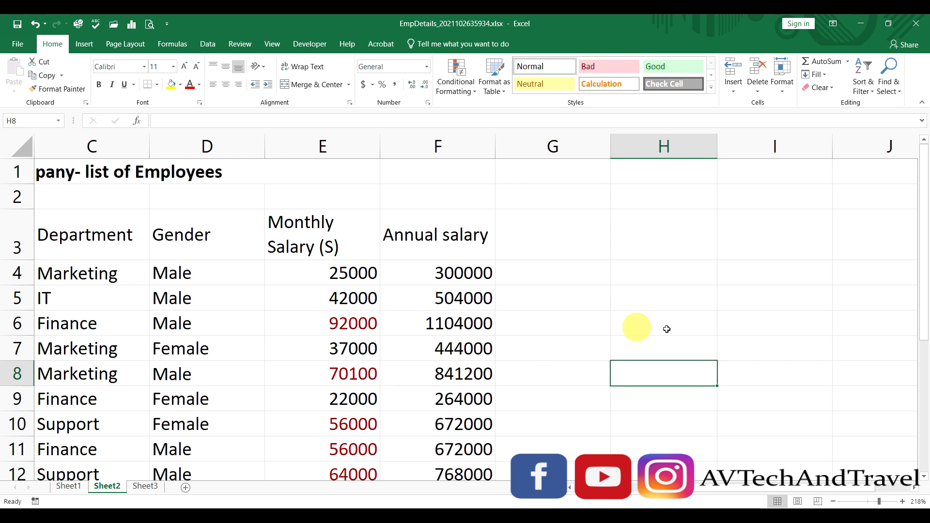
left_click_drag(924, 239, 926, 280)
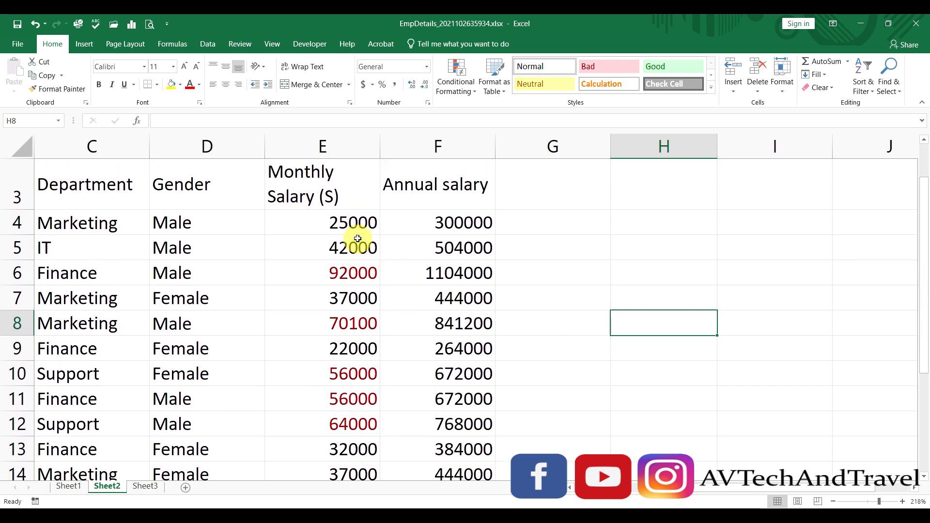
left_click_drag(353, 222, 353, 430)
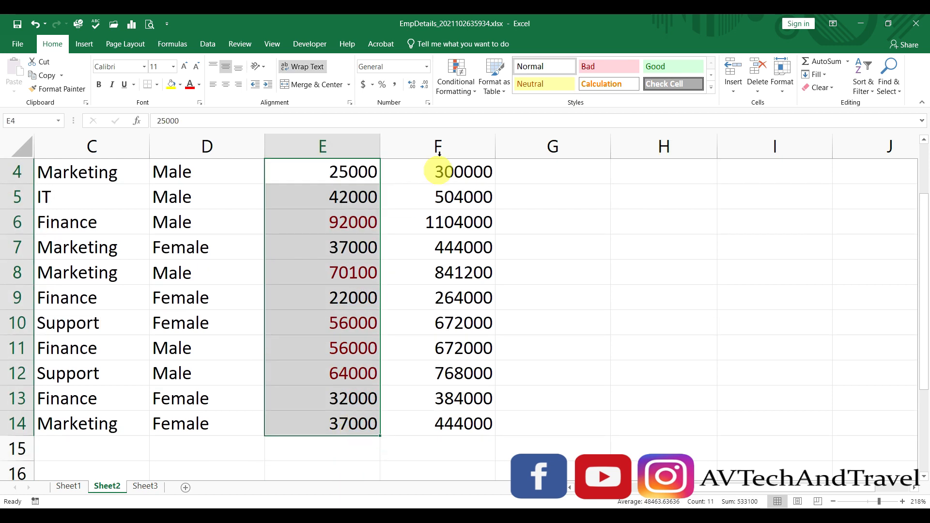
left_click(476, 88)
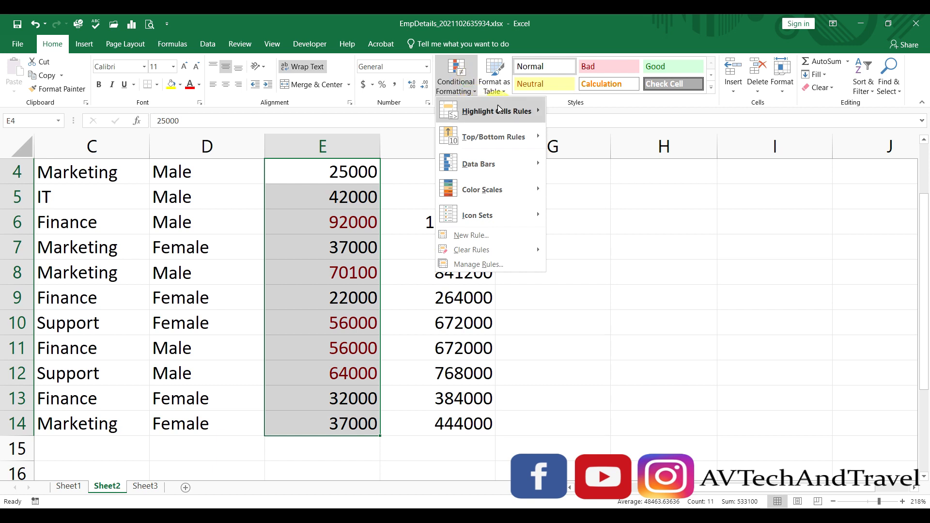
mouse_move(498, 107)
left_click(566, 138)
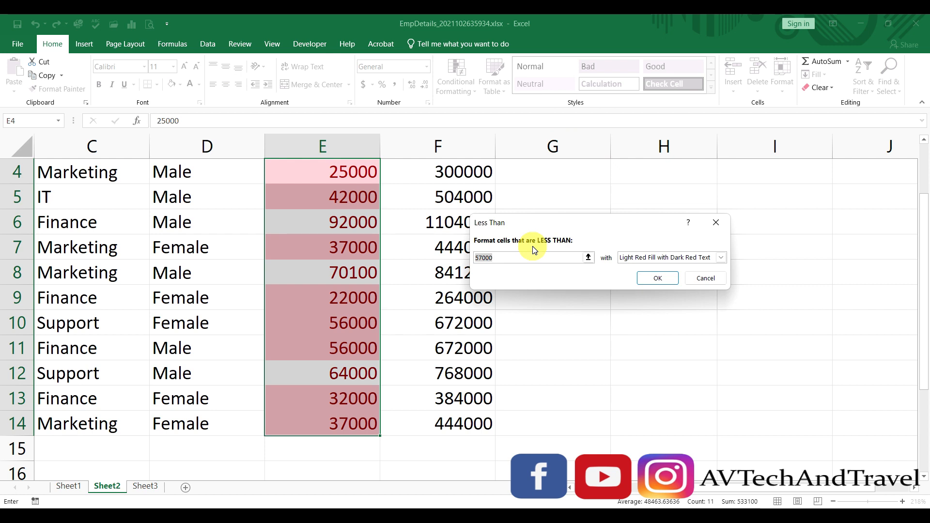
type("30")
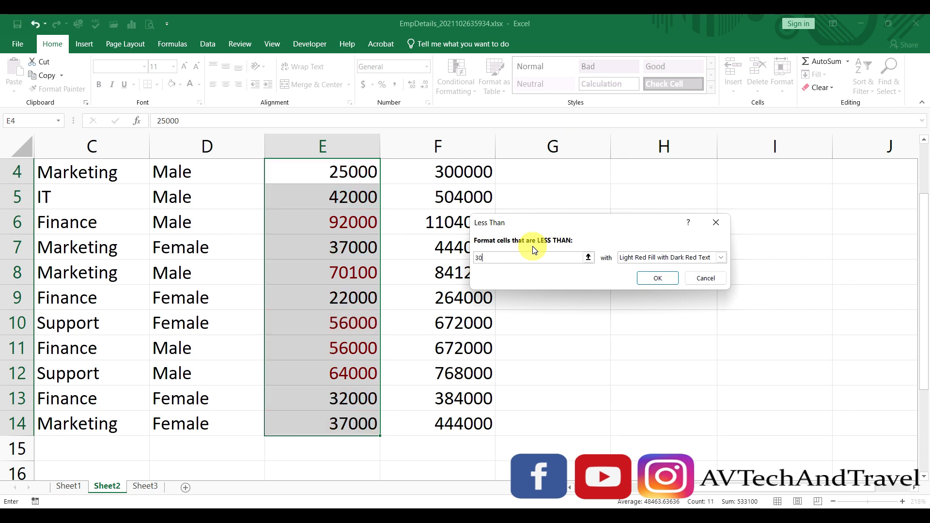
type("000")
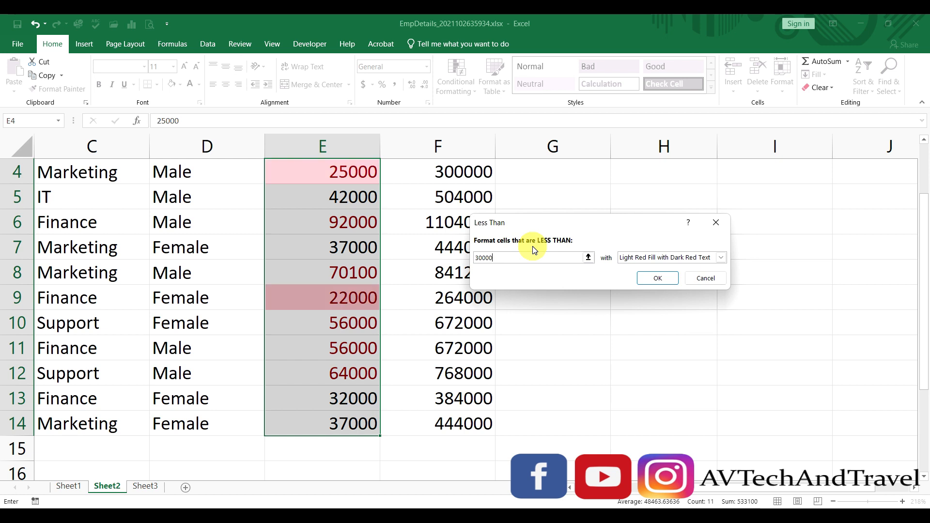
- Give the Less Than rule a custom format with a light blue fill and apply it to the salaries
left_click(668, 258)
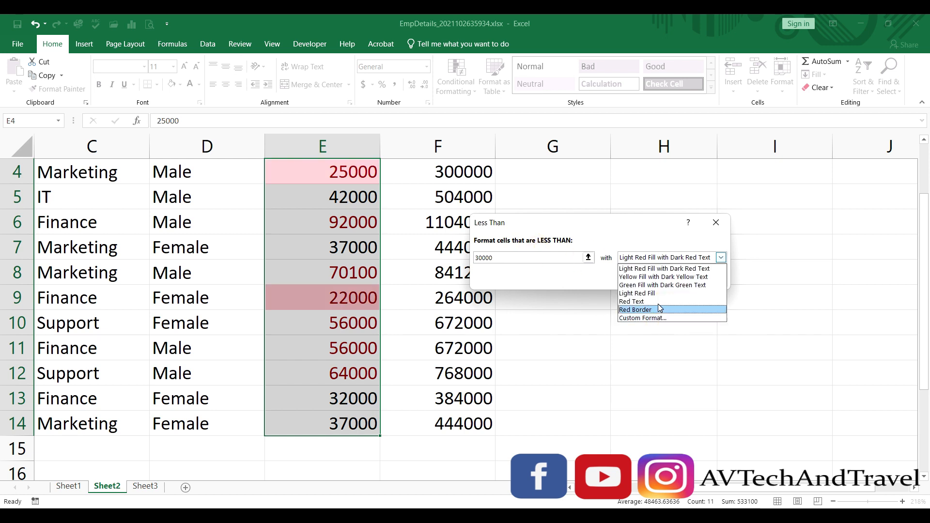
left_click(654, 319)
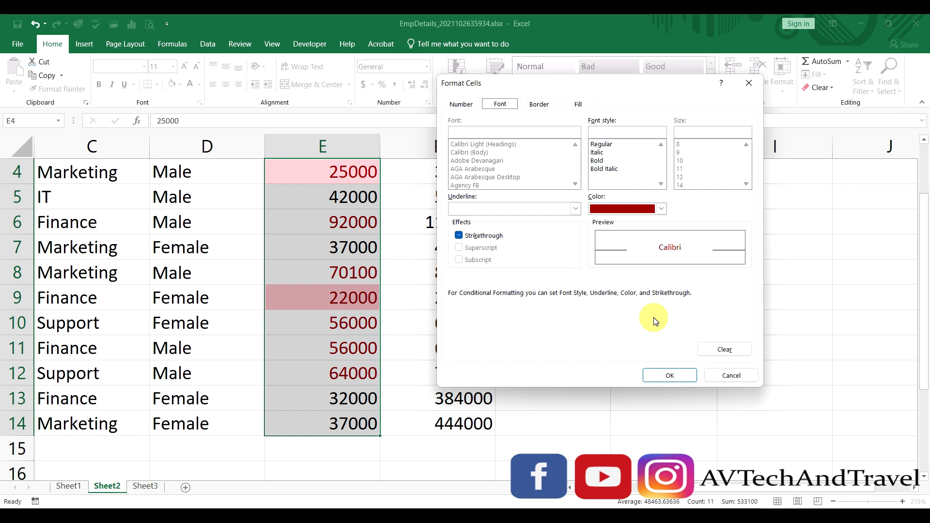
left_click(574, 107)
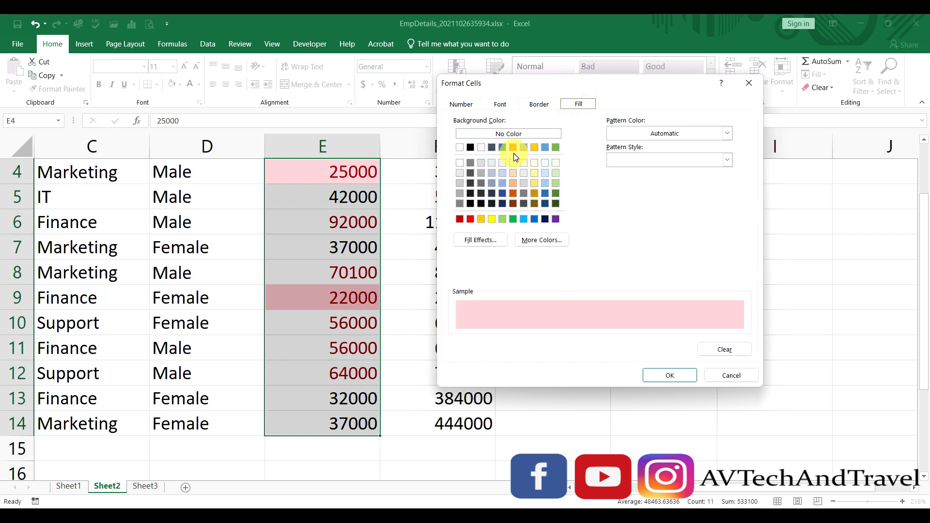
left_click(503, 173)
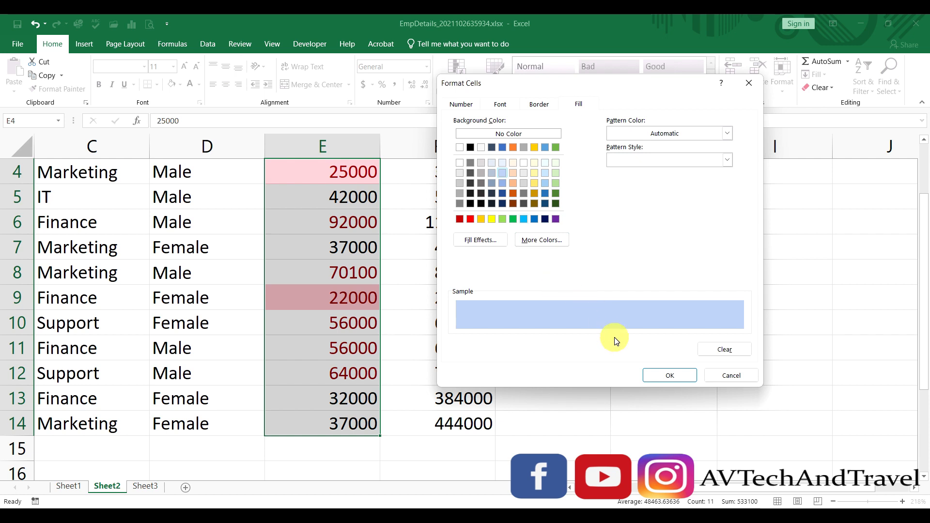
left_click(660, 377)
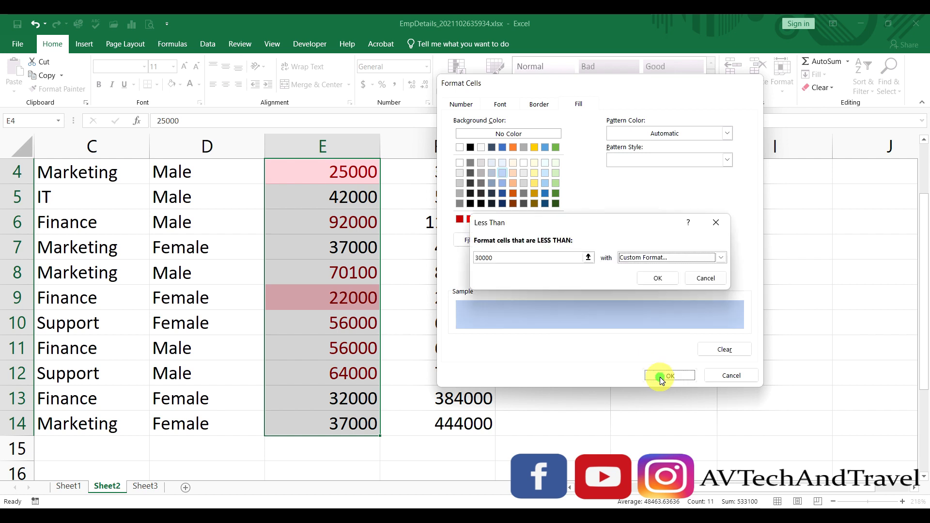
left_click(659, 278)
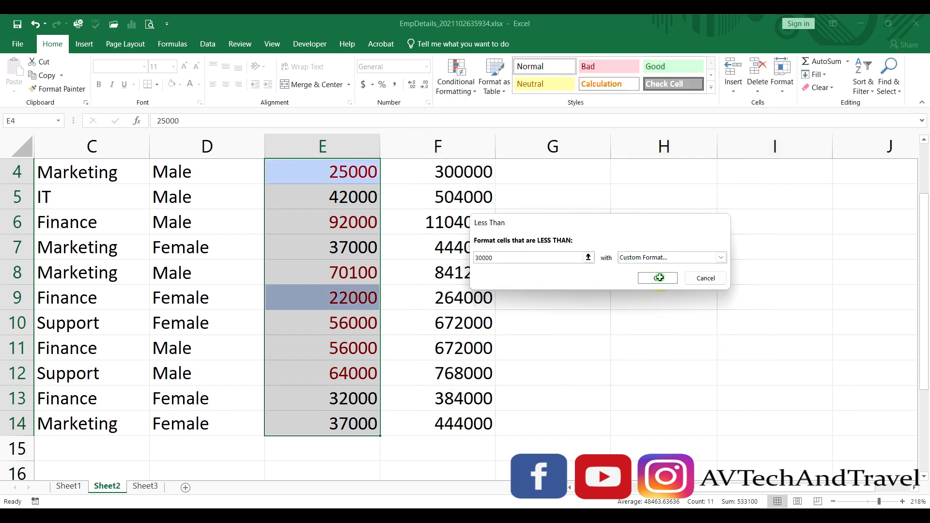
left_click(661, 277)
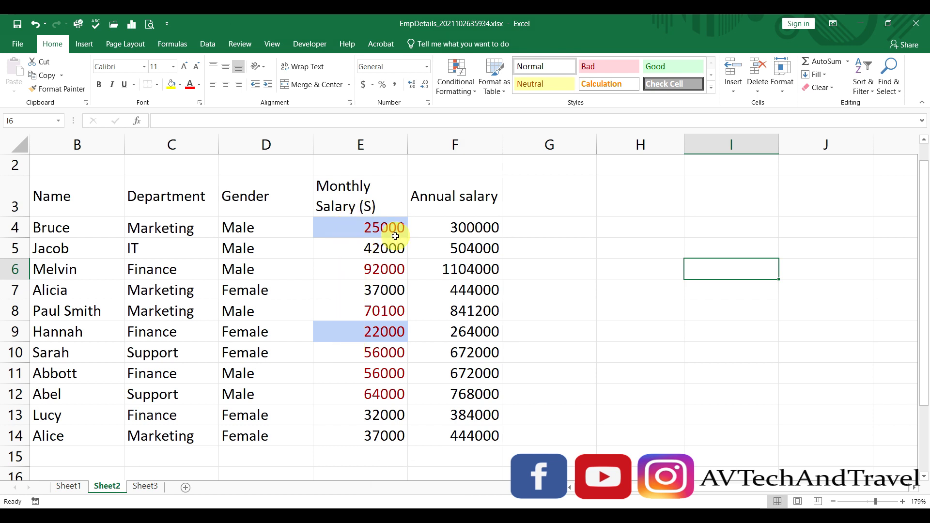
- Reselect the monthly salaries in E4:E14 and set up another Less Than highlight rule for values below 30000
left_click(459, 87)
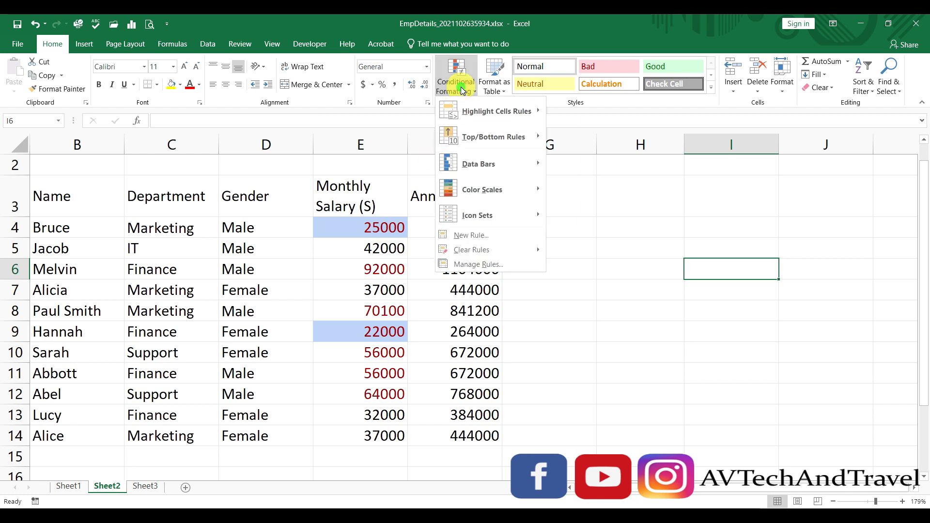
left_click(379, 223)
left_click_drag(379, 222, 383, 430)
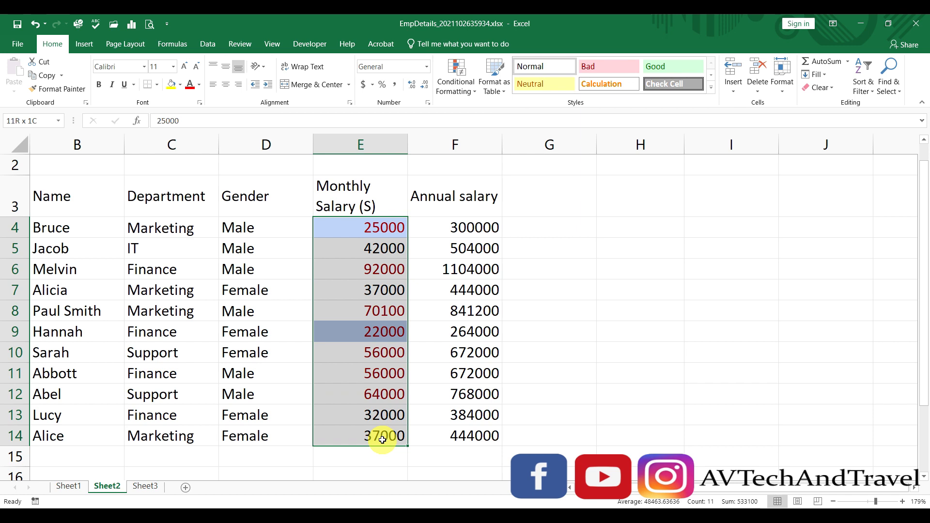
left_click(459, 93)
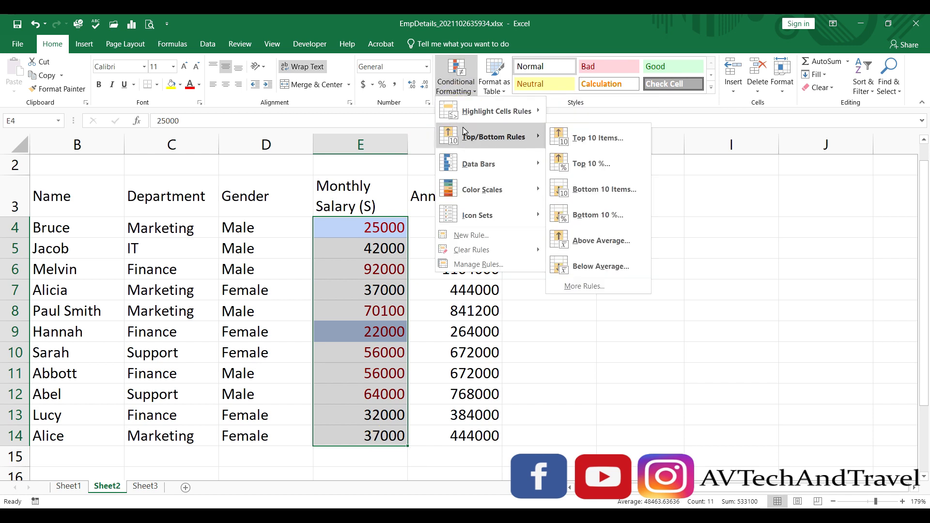
mouse_move(528, 108)
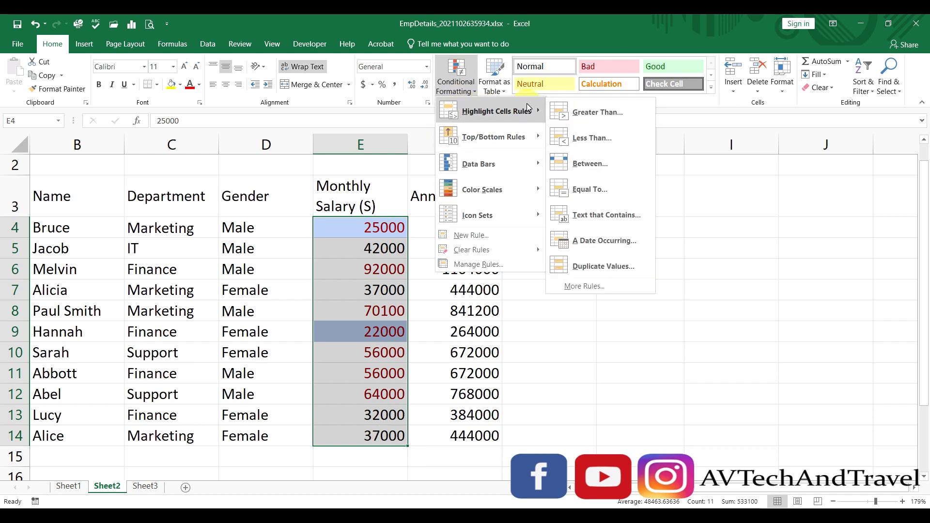
left_click(578, 138)
type("3")
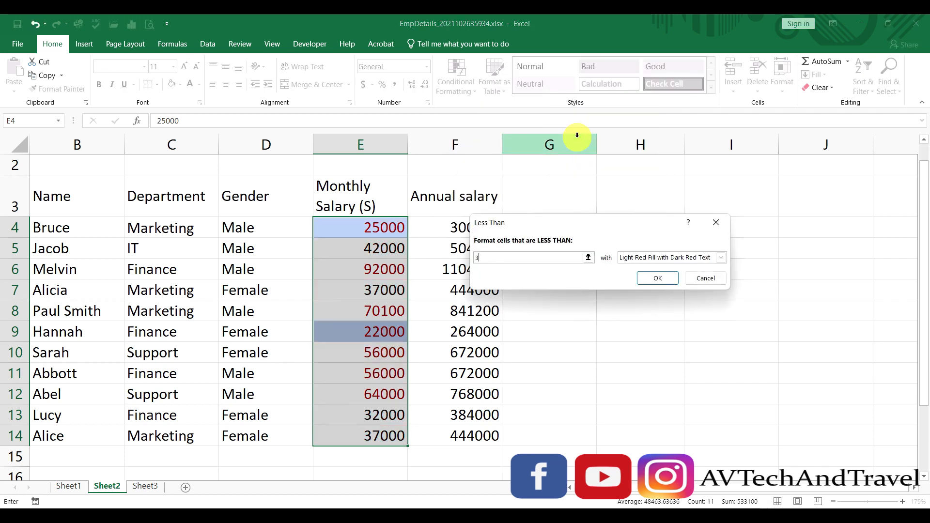
type("0000")
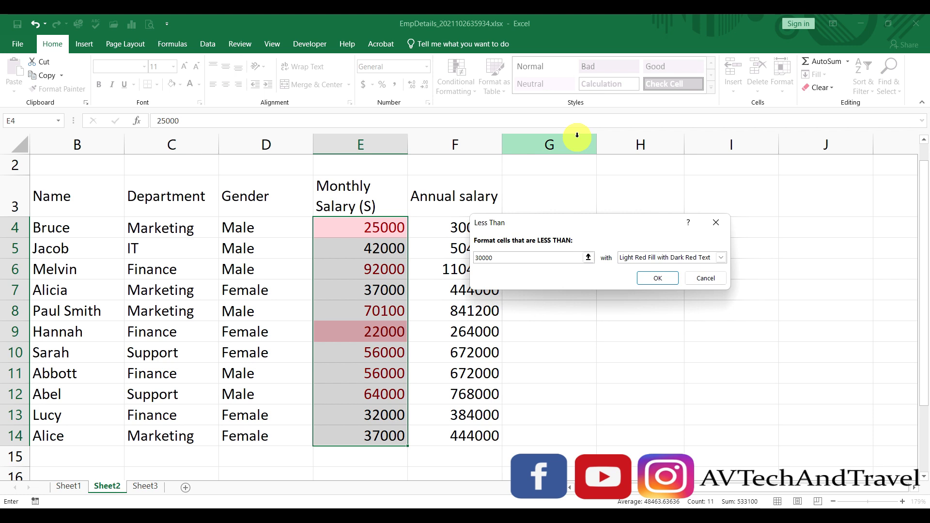
- Give the Less Than 30000 rule a custom format with black font and light blue fill, and apply it to the salaries
left_click(721, 257)
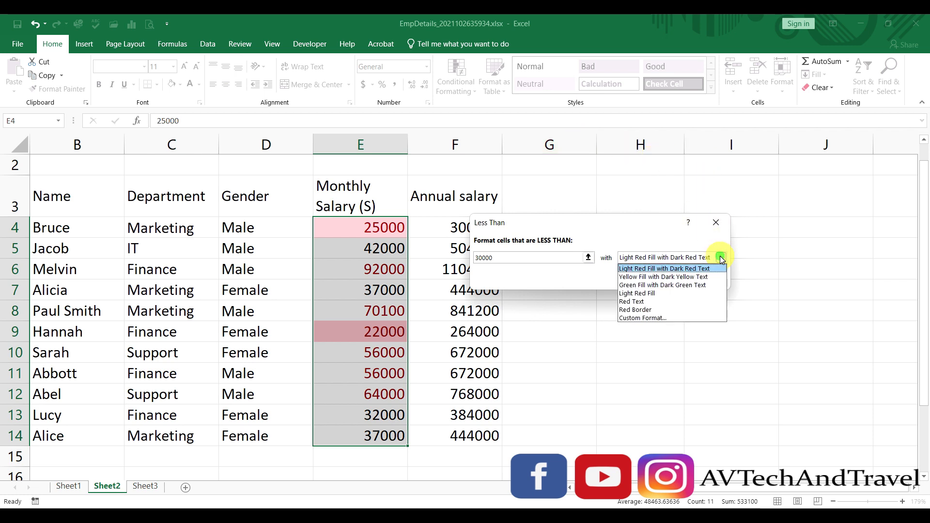
left_click(666, 318)
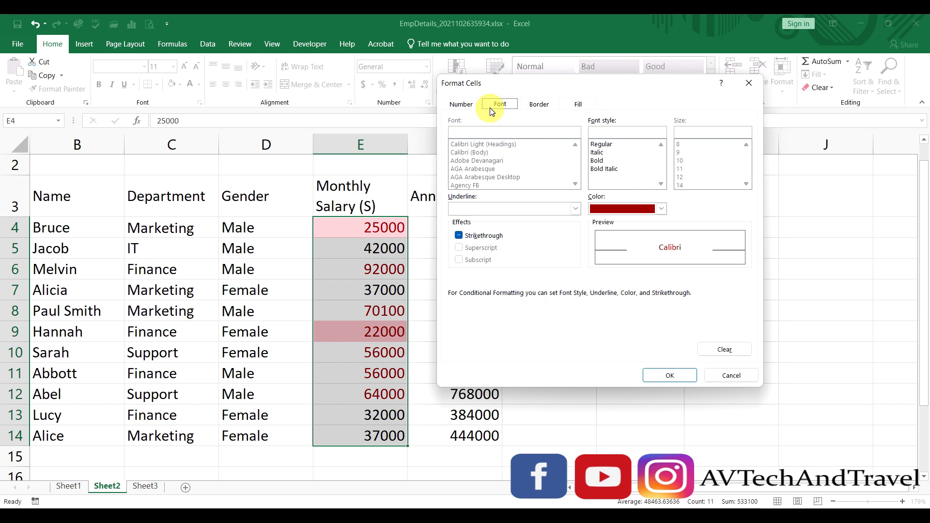
left_click(661, 209)
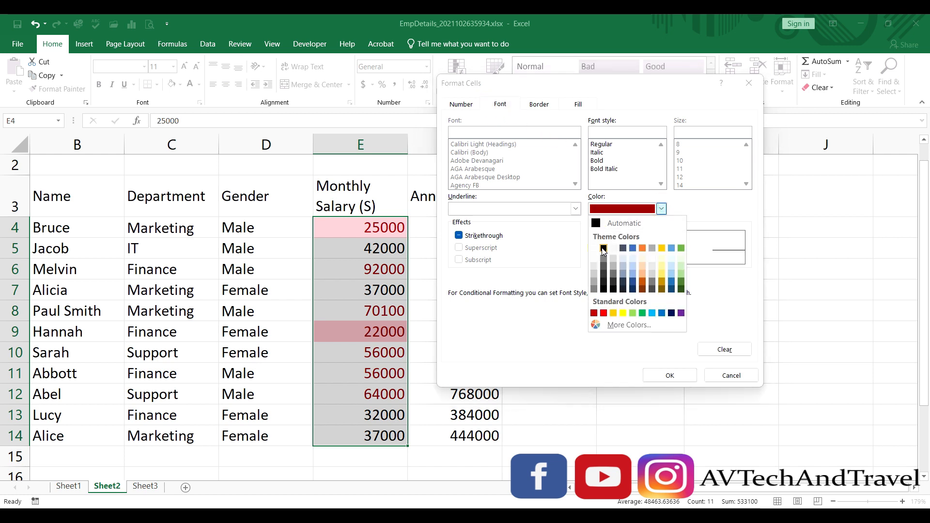
left_click(603, 248)
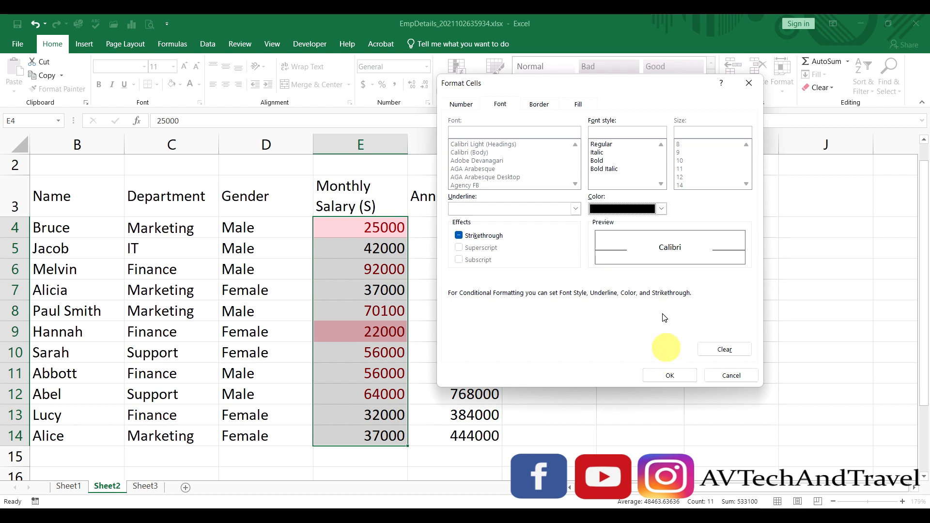
left_click(580, 104)
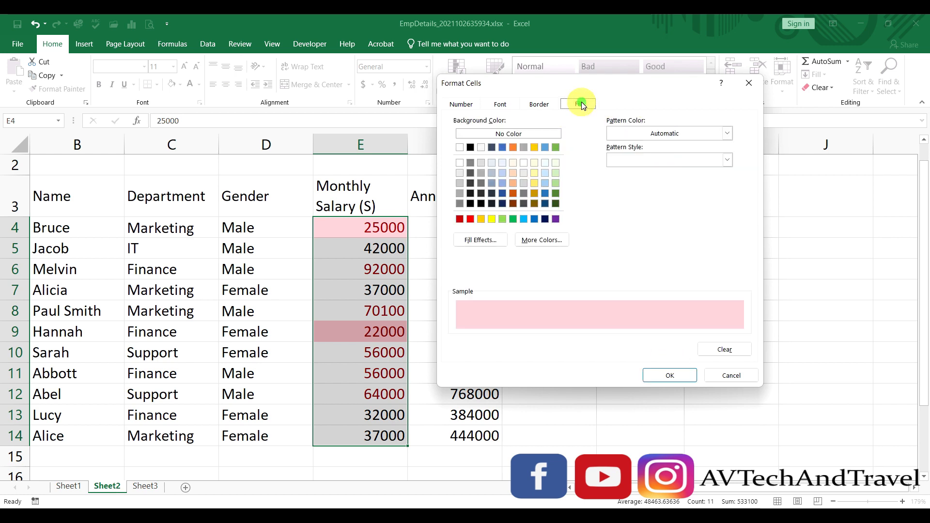
left_click(504, 173)
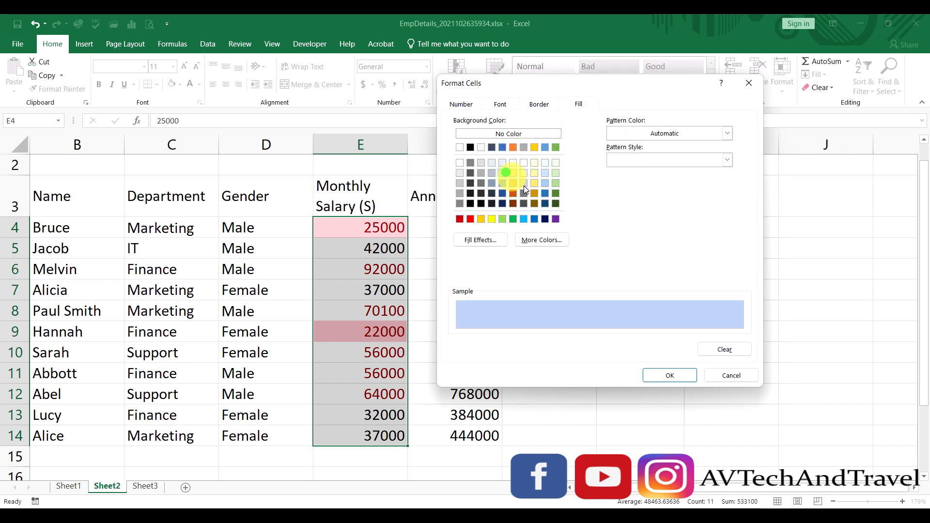
left_click(669, 375)
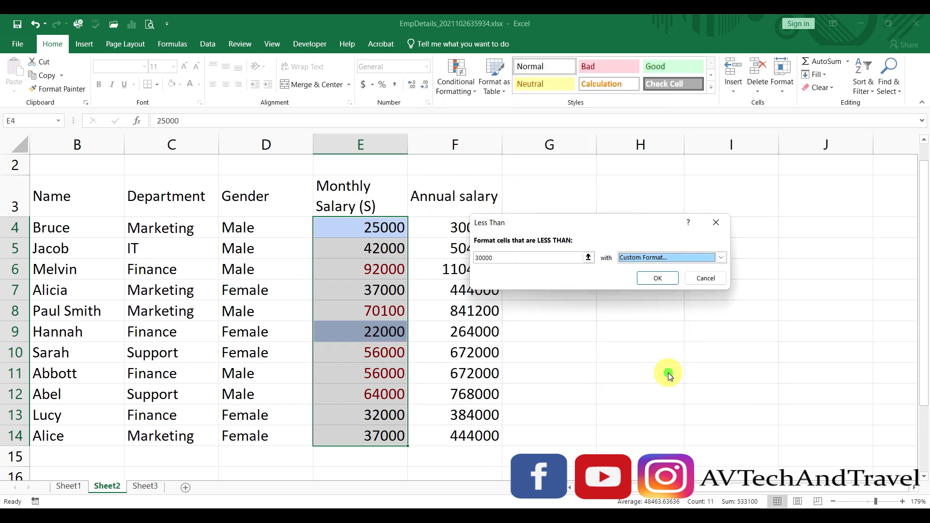
left_click(670, 280)
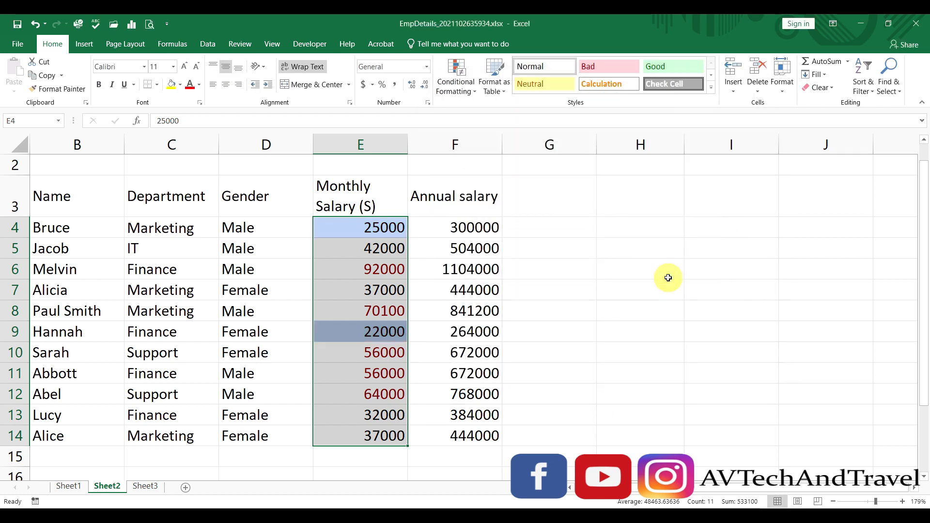
left_click(668, 276)
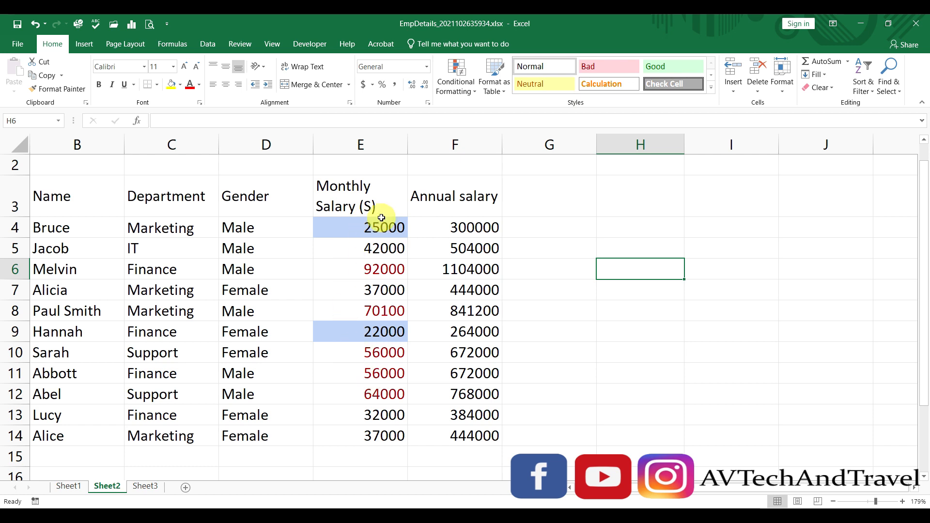
- Clear all conditional formatting rules from the entire sheet
left_click(456, 89)
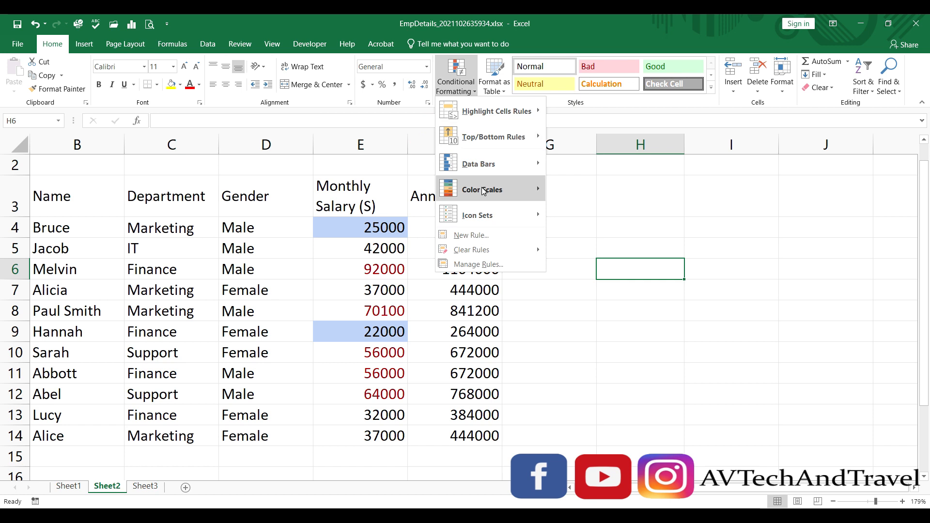
mouse_move(477, 255)
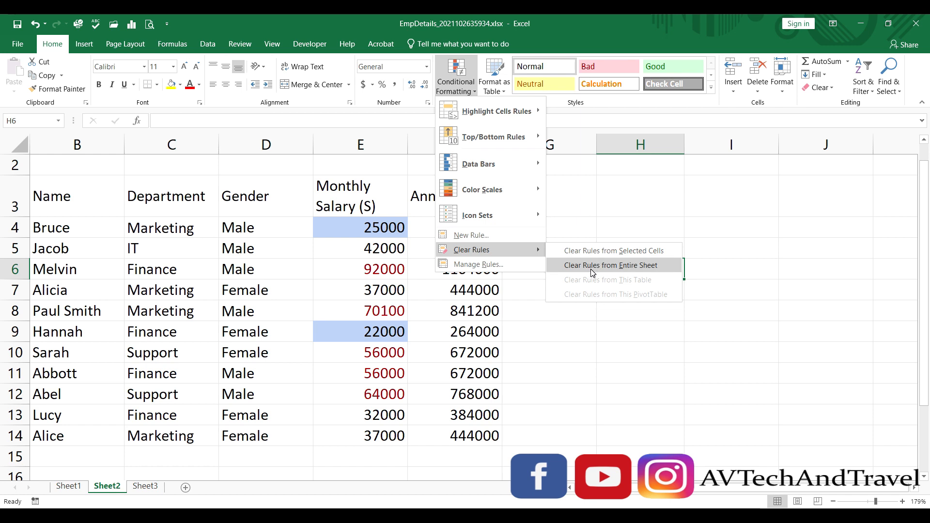
left_click(616, 267)
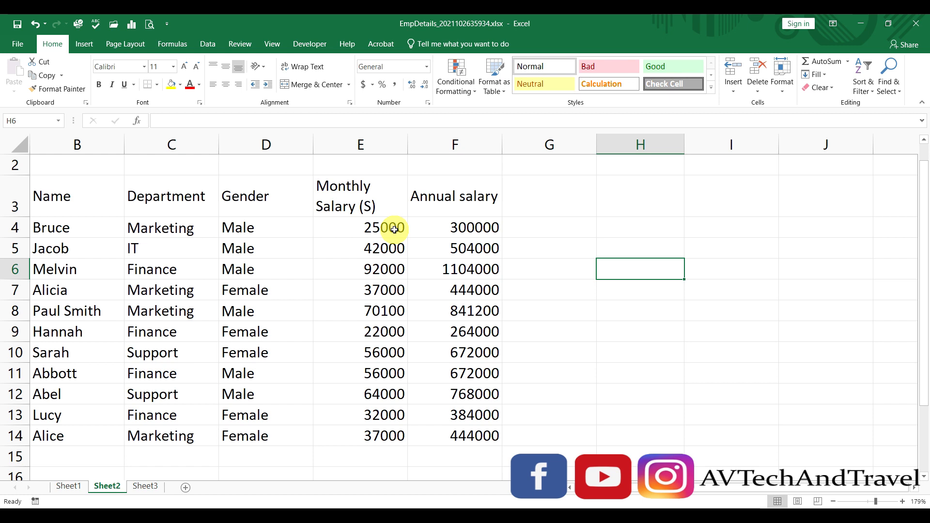
- Start a Top 10 Items rule for the monthly salaries in E4:E14 and set the number of top-ranked items to 5
left_click_drag(384, 229, 383, 344)
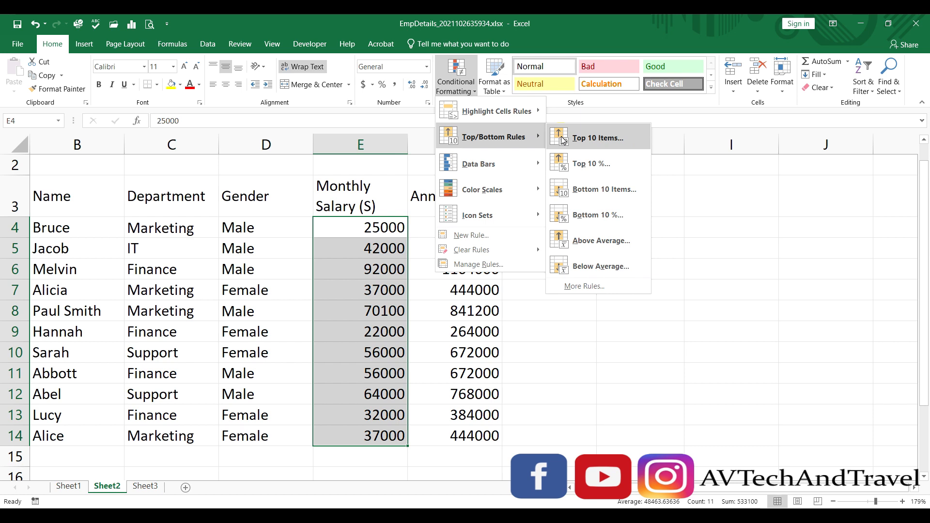
left_click(564, 140)
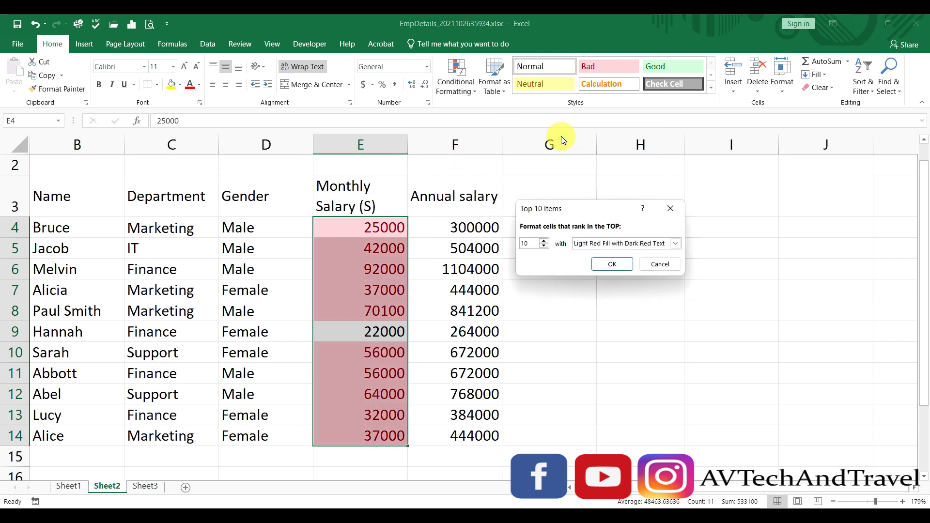
left_click(544, 247)
left_click(544, 247)
left_click(544, 247)
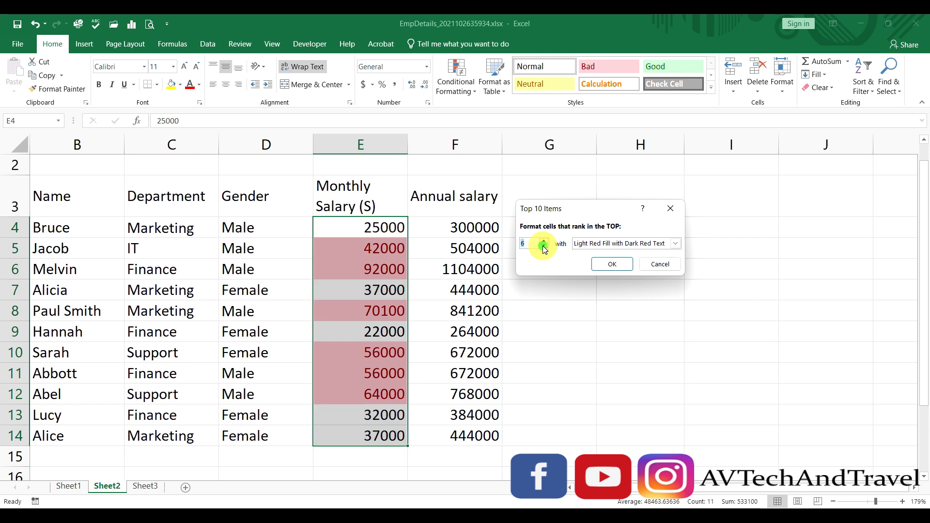
left_click(544, 247)
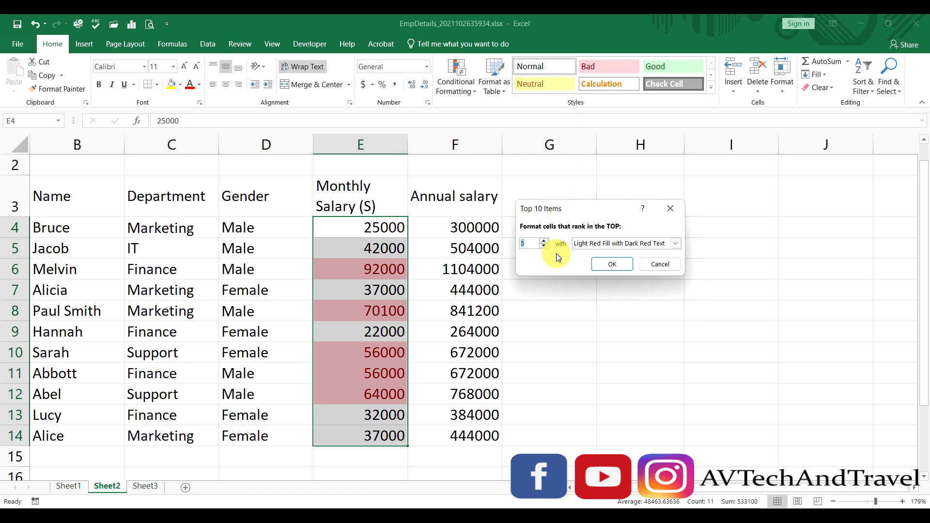
- Give the top 5 rule a custom format with a light green fill and apply it to the salaries
left_click(676, 244)
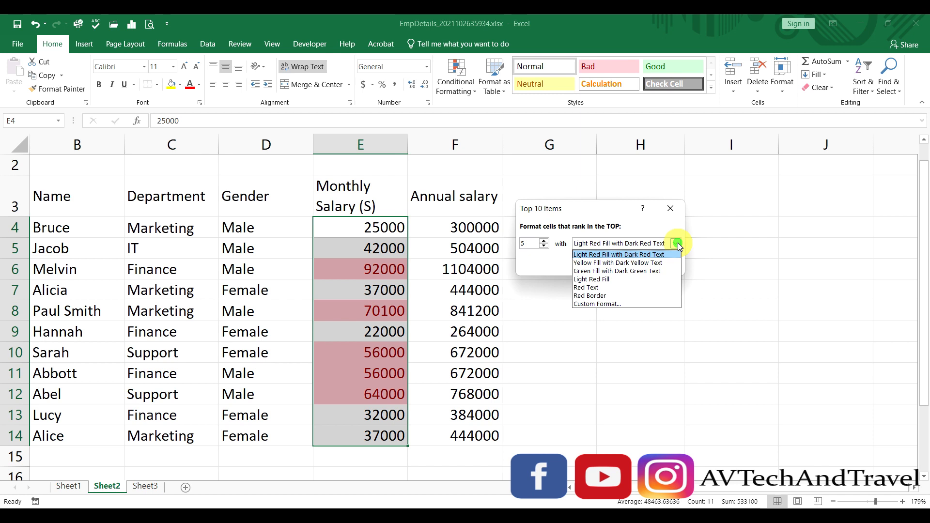
left_click(623, 302)
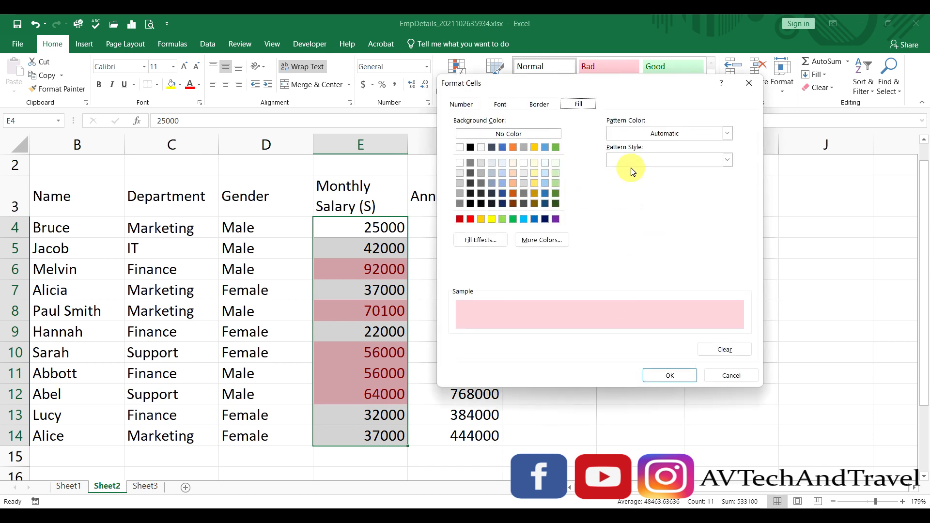
left_click(555, 183)
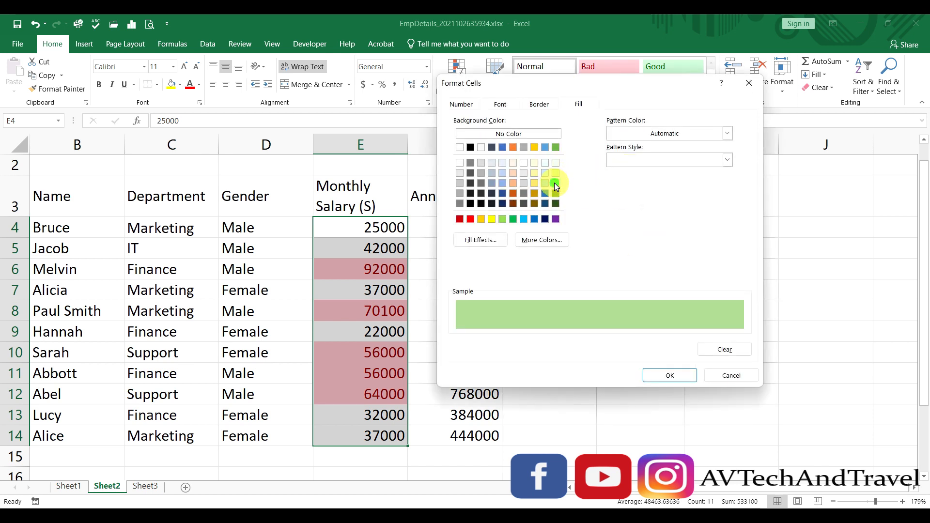
left_click(656, 376)
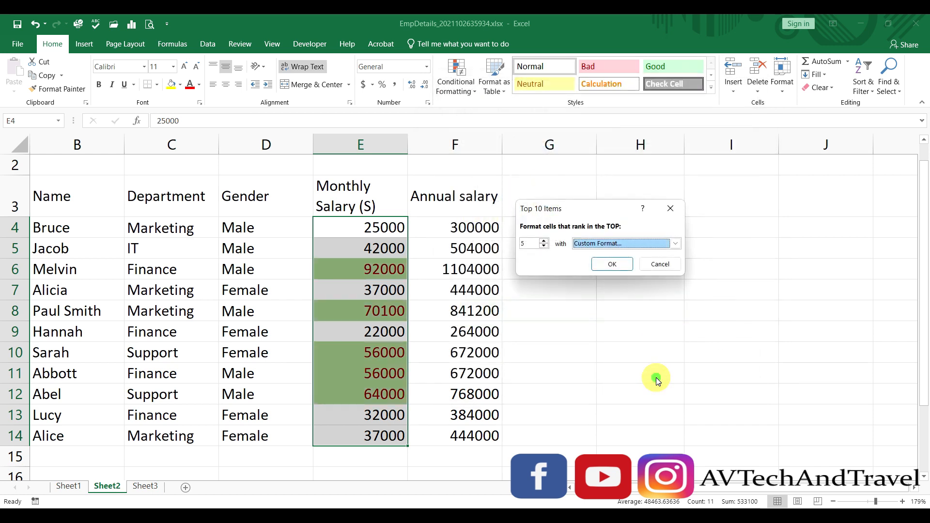
left_click(613, 267)
left_click(608, 266)
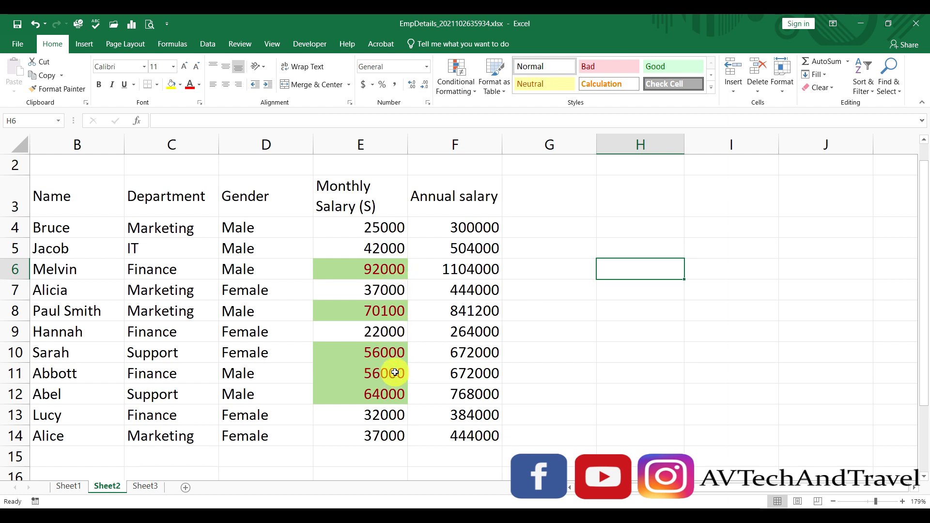
- Change the monthly salary in E7 to 73000 to test the top 5 rule
double_click(381, 290)
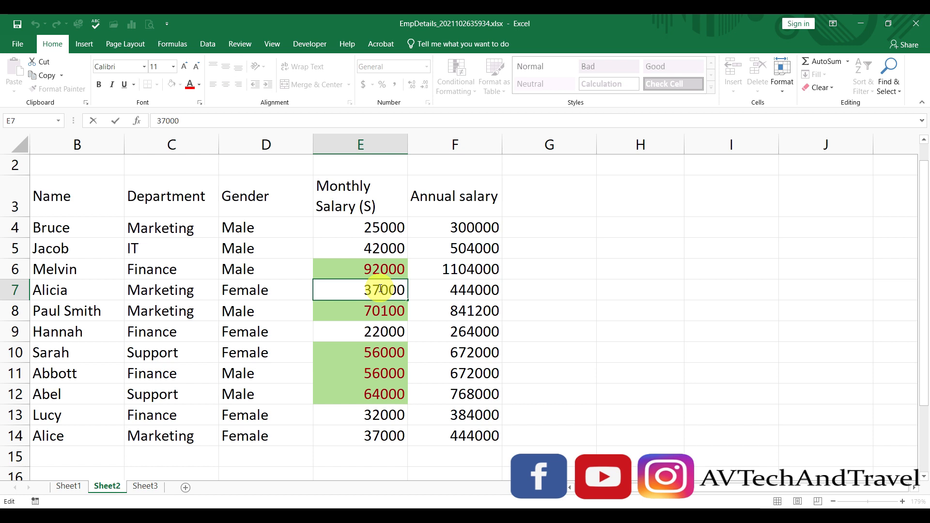
key("BackSpace")
key("BackSpace")
type("73")
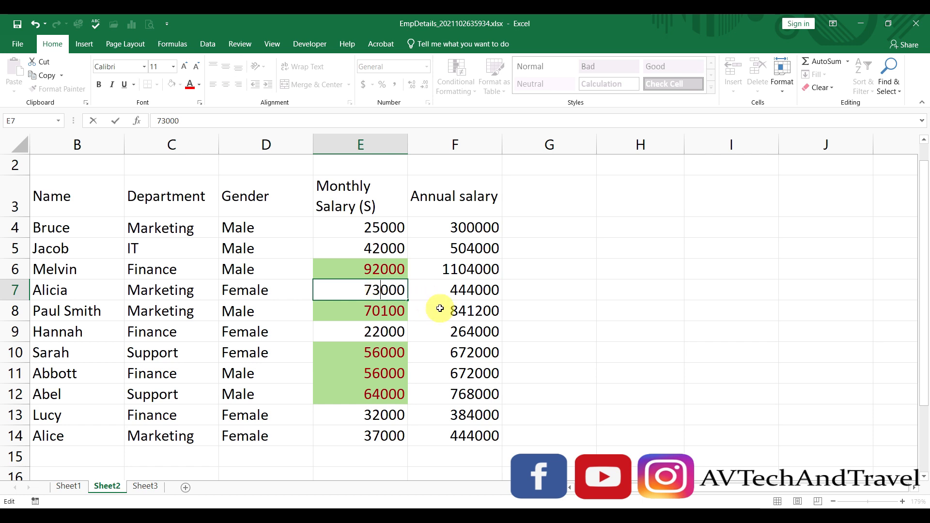
left_click(440, 309)
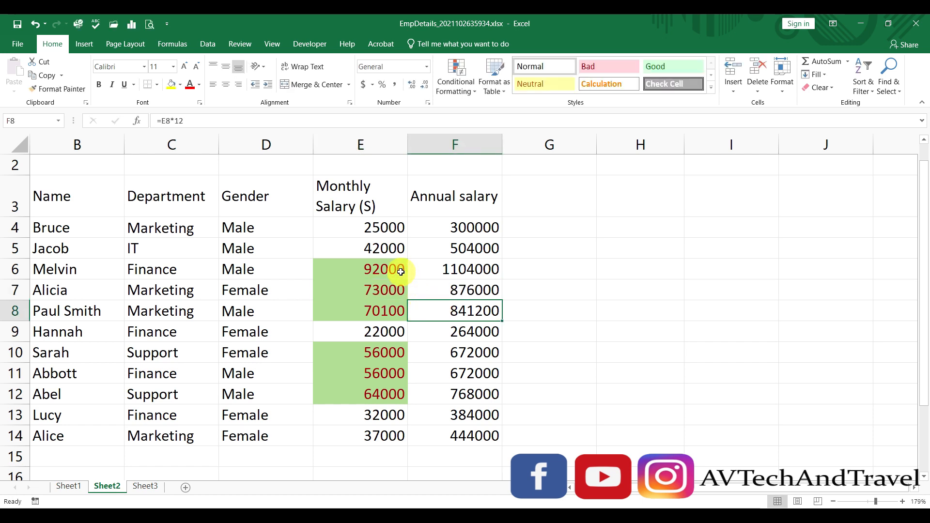
left_click(581, 372)
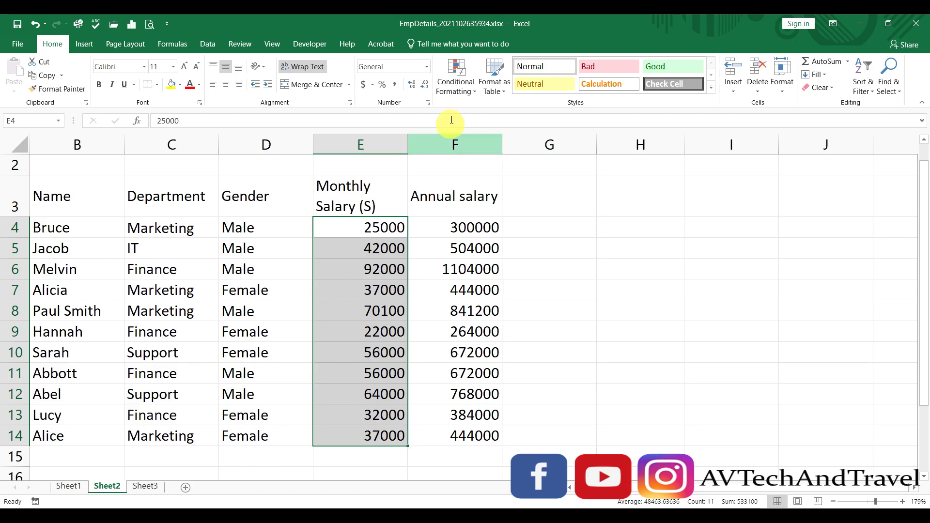
- Start a Duplicate Values highlight rule for the monthly salaries in E4:E14, with the Duplicate option selected
left_click(455, 77)
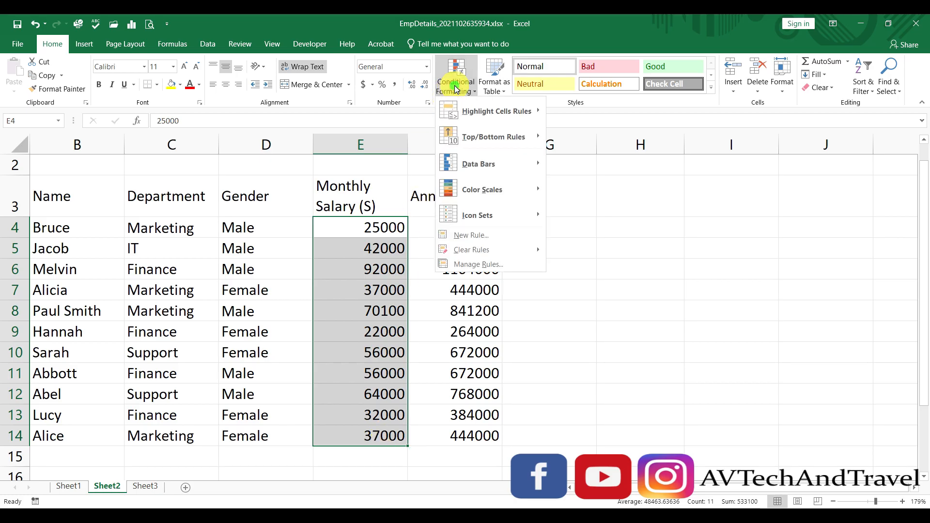
mouse_move(508, 110)
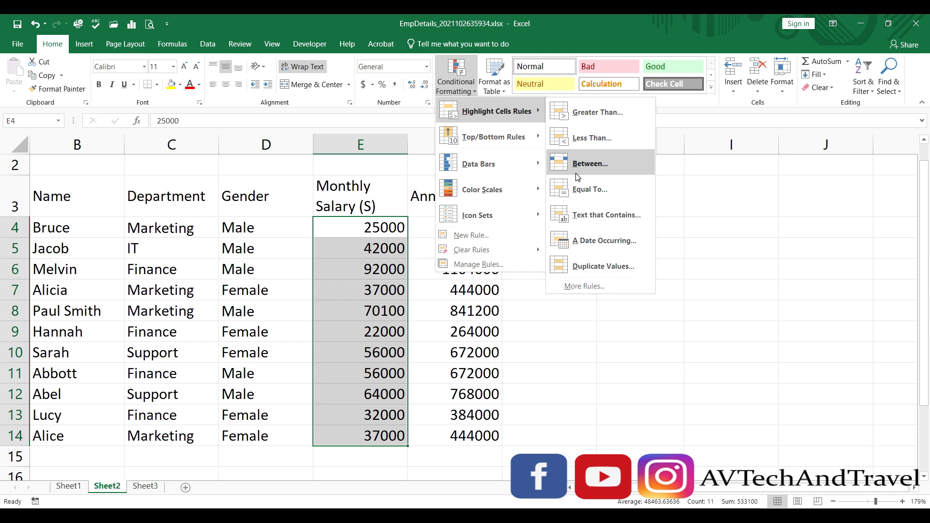
left_click(590, 267)
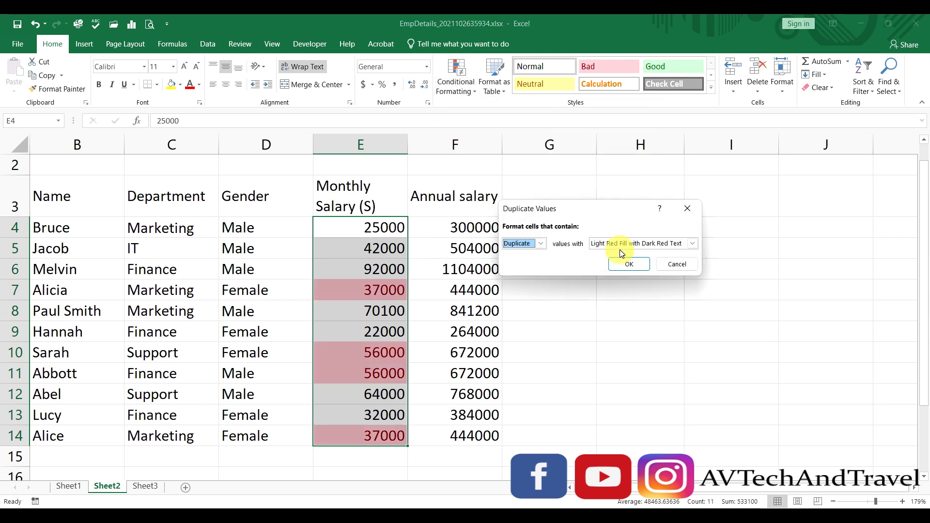
left_click(542, 243)
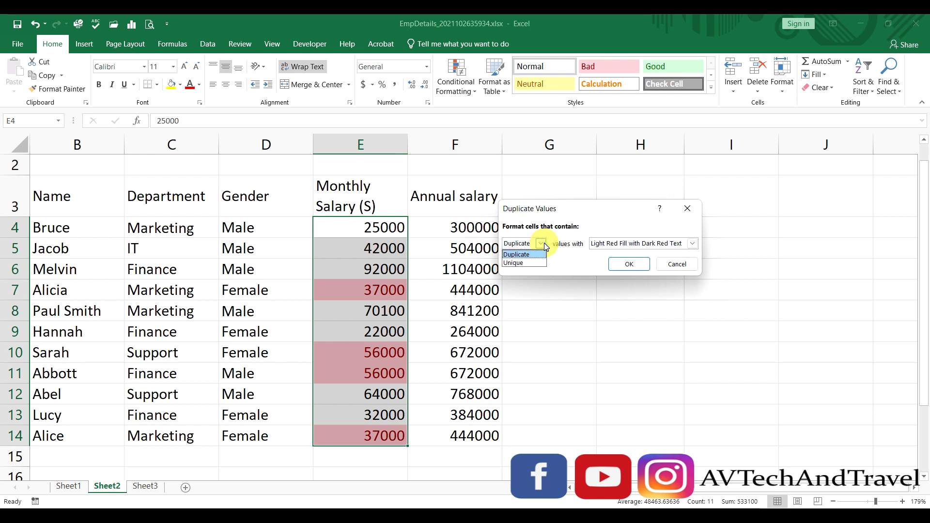
left_click(562, 262)
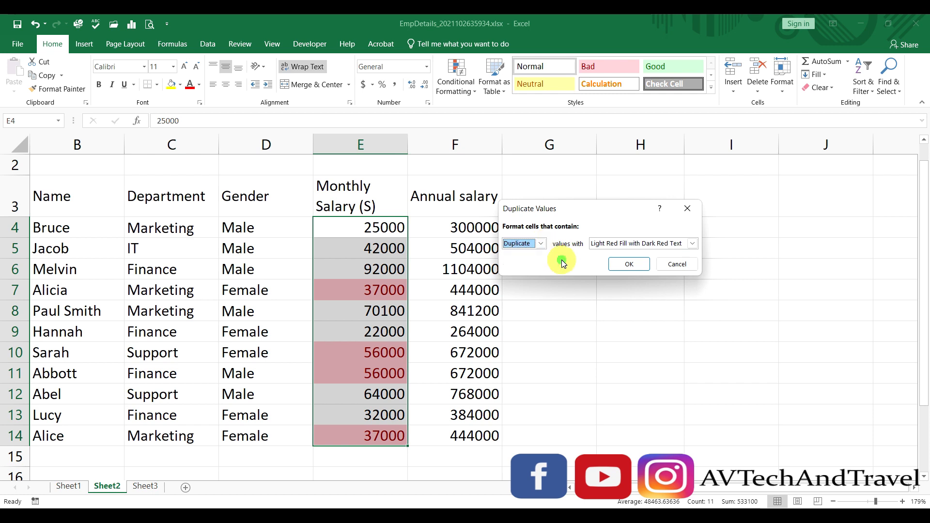
- Give the Duplicate Values rule a custom format with a very light orange fill and apply it to the salaries
left_click(692, 244)
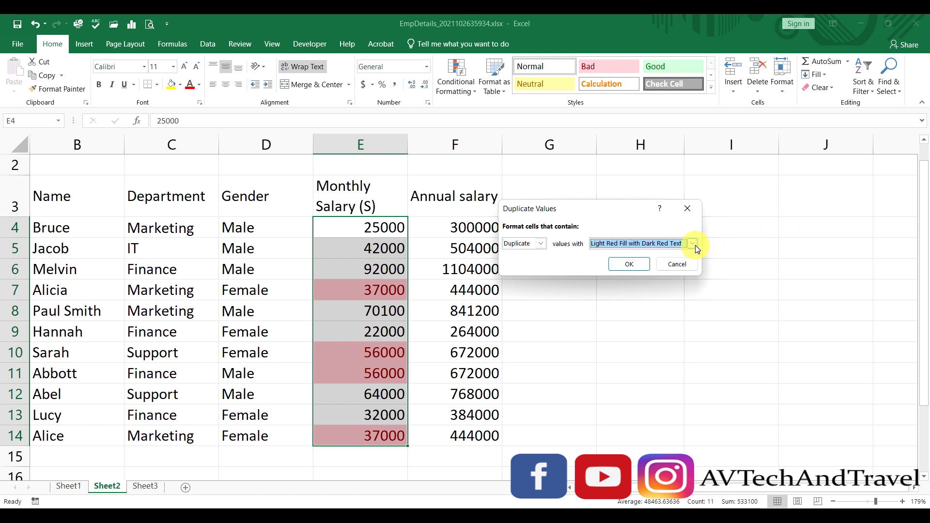
left_click(695, 244)
left_click(654, 304)
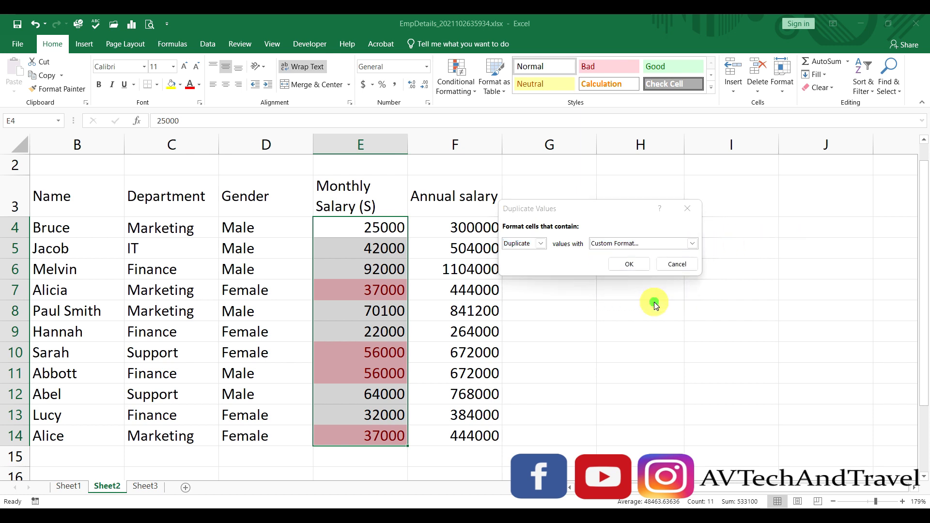
left_click(514, 164)
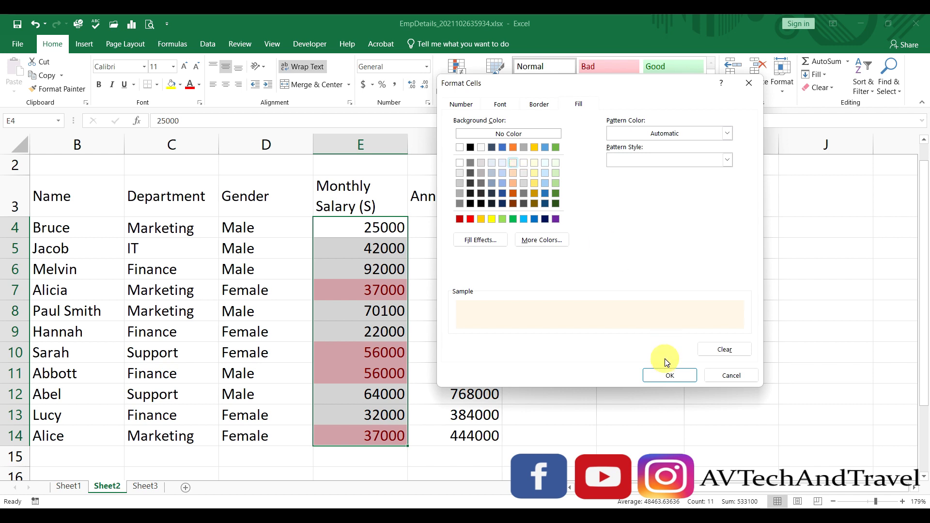
left_click(666, 377)
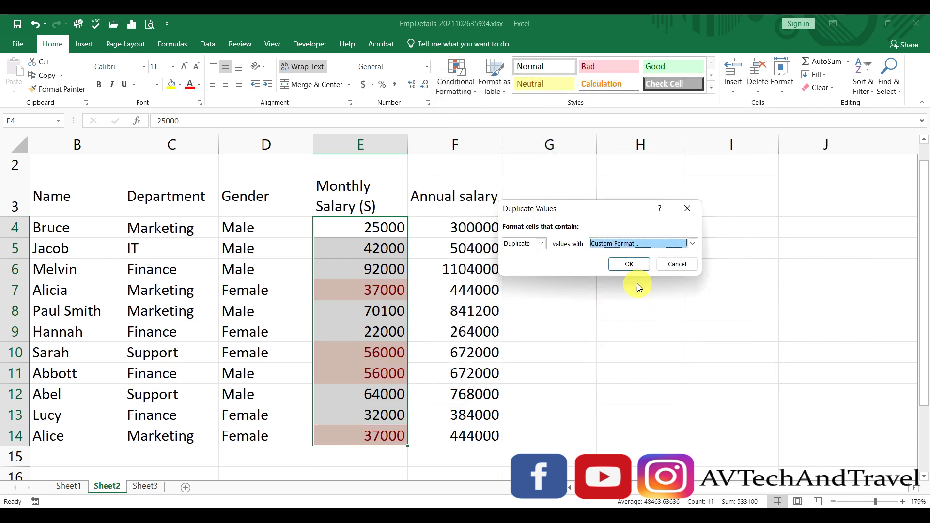
left_click(631, 266)
left_click(629, 267)
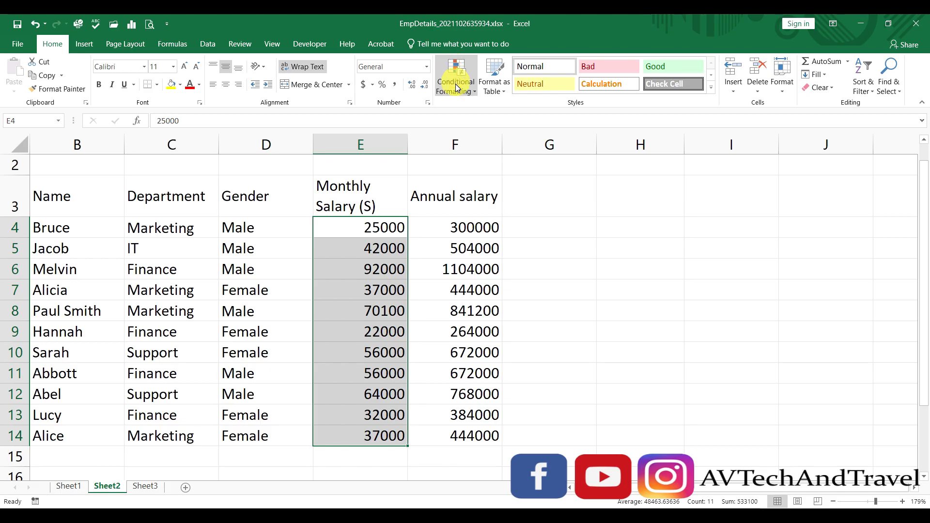
- Apply solid fill blue data bars to the monthly salaries in E4:E14
left_click(456, 86)
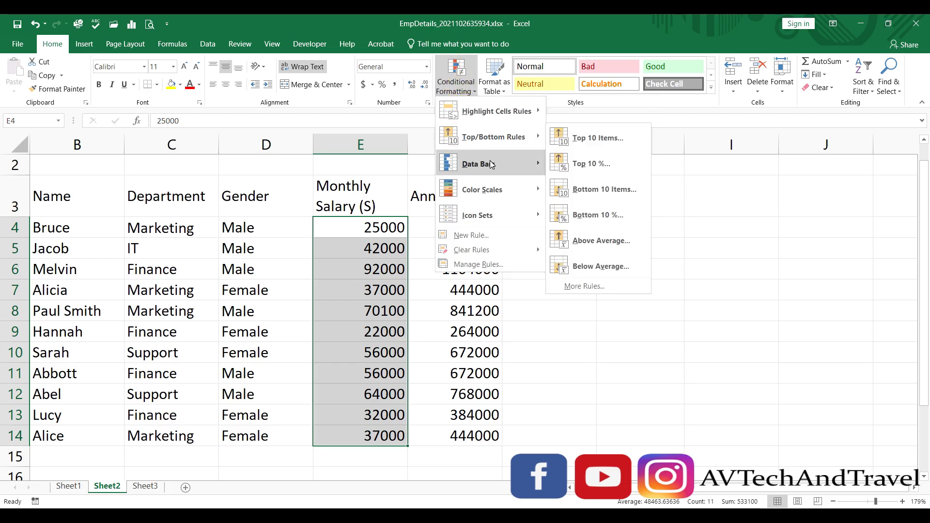
mouse_move(492, 167)
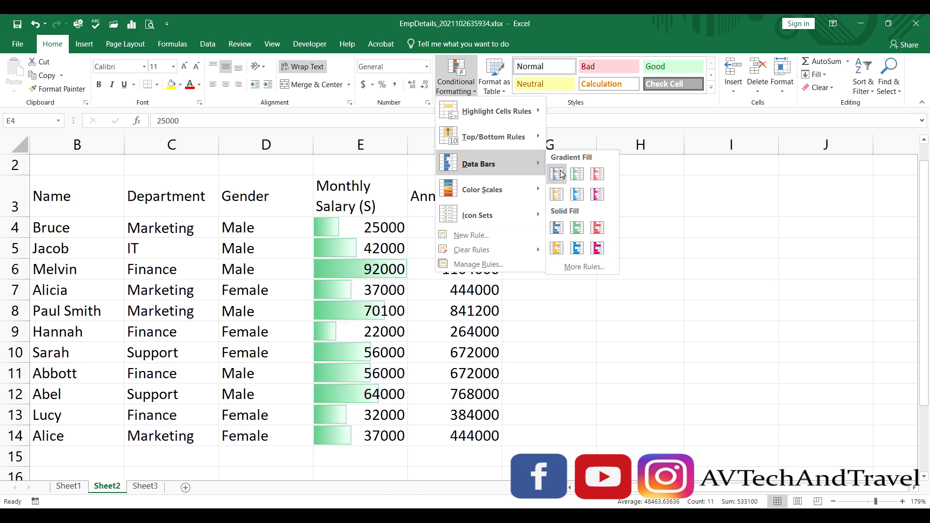
mouse_move(518, 183)
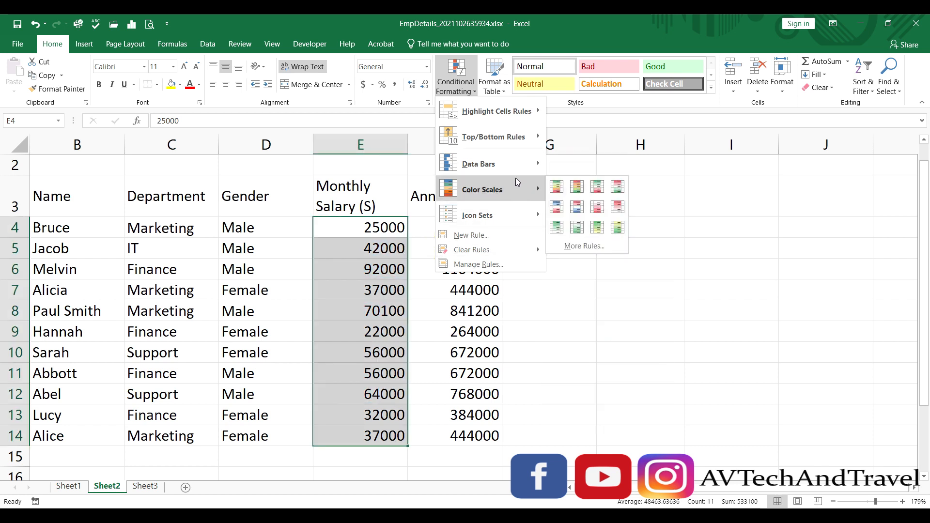
mouse_move(533, 164)
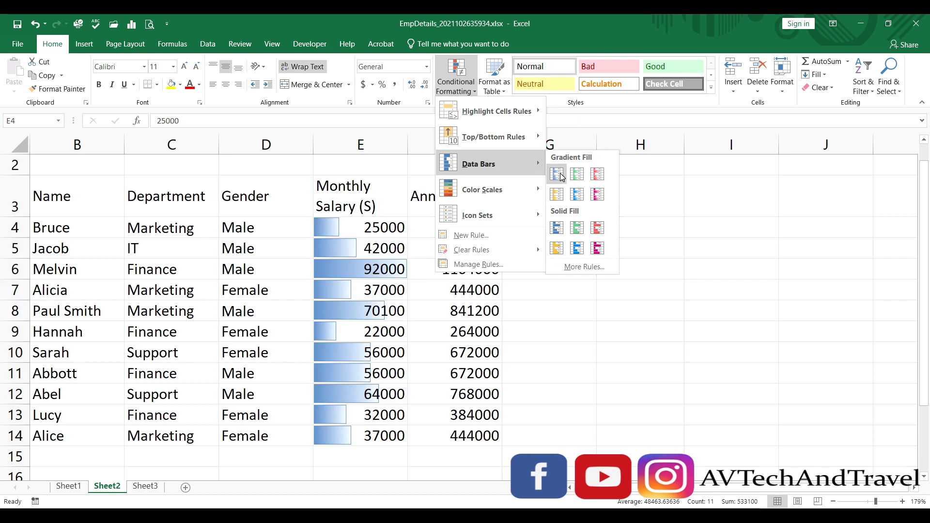
left_click(561, 230)
left_click(577, 233)
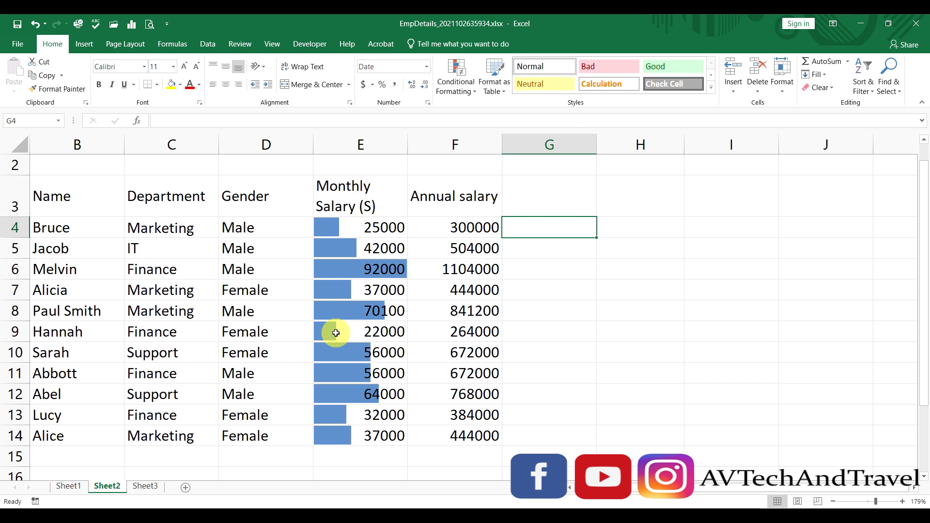
left_click(476, 218)
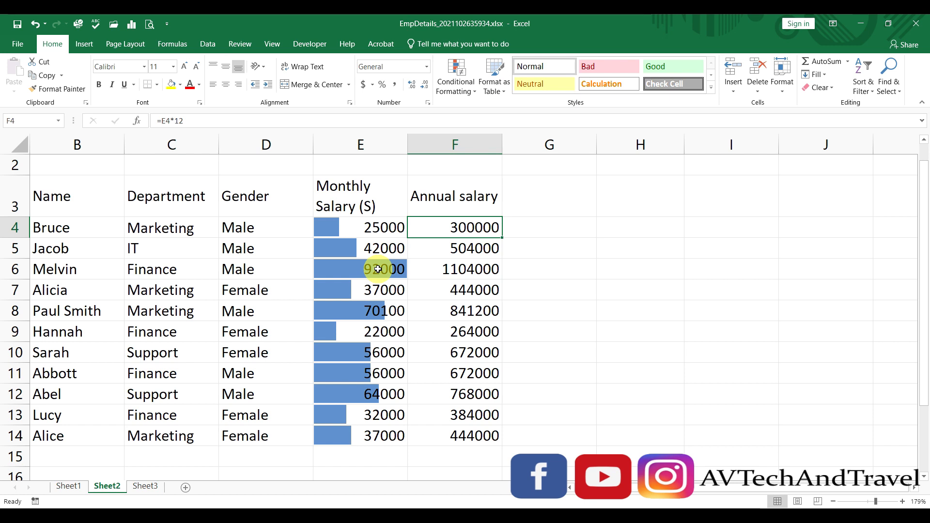
- Add a solid blue data bar rule with Show Bar Only enabled to the monthly salaries in E4:E14
left_click_drag(367, 228, 374, 436)
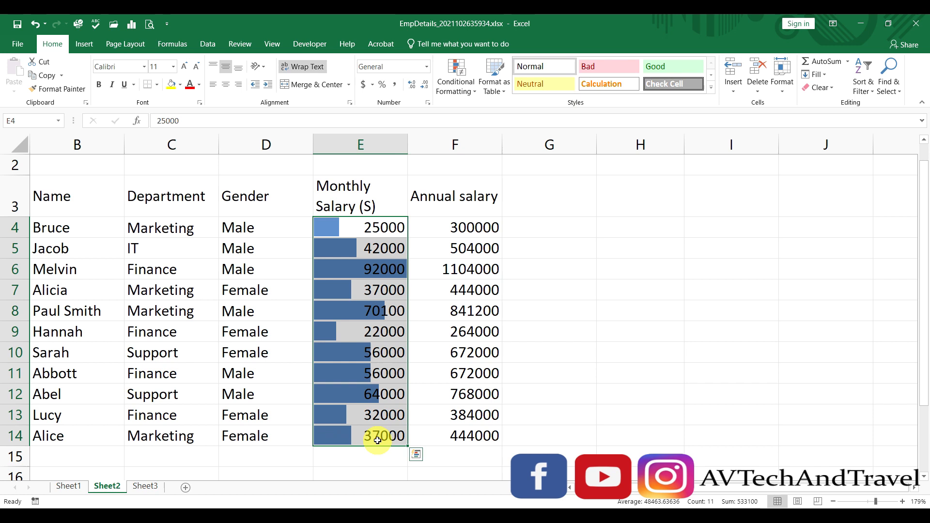
left_click(457, 91)
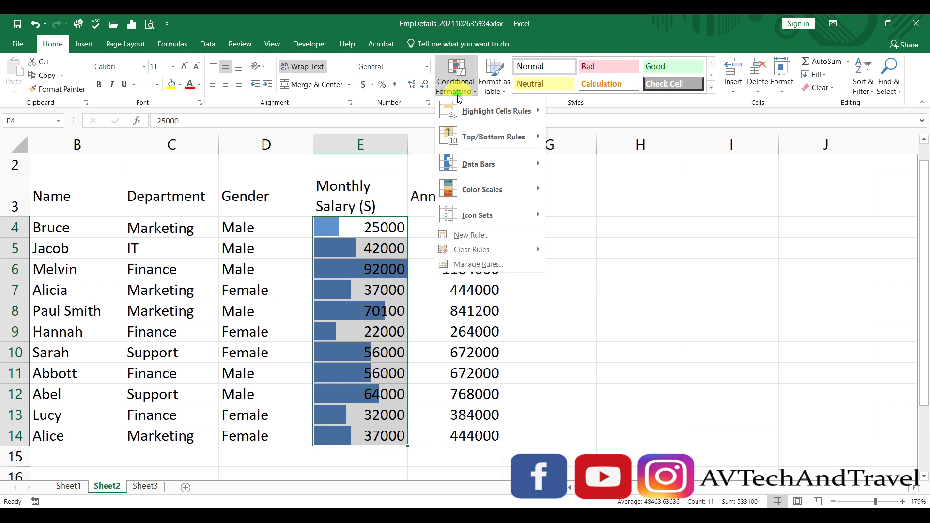
mouse_move(490, 166)
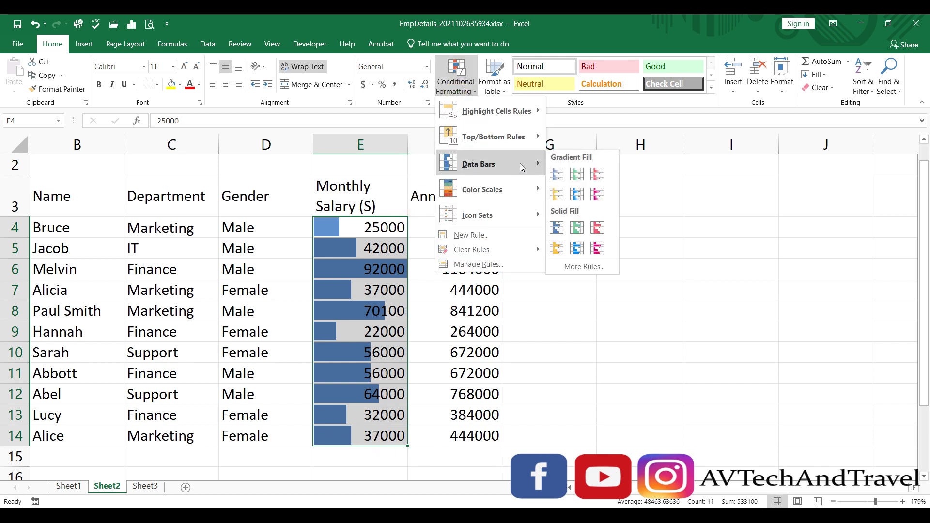
left_click(577, 269)
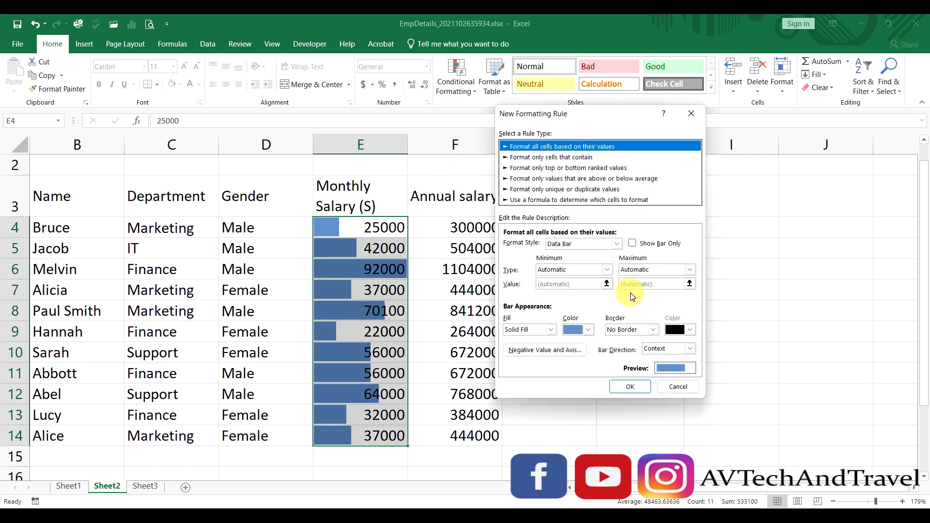
left_click(633, 244)
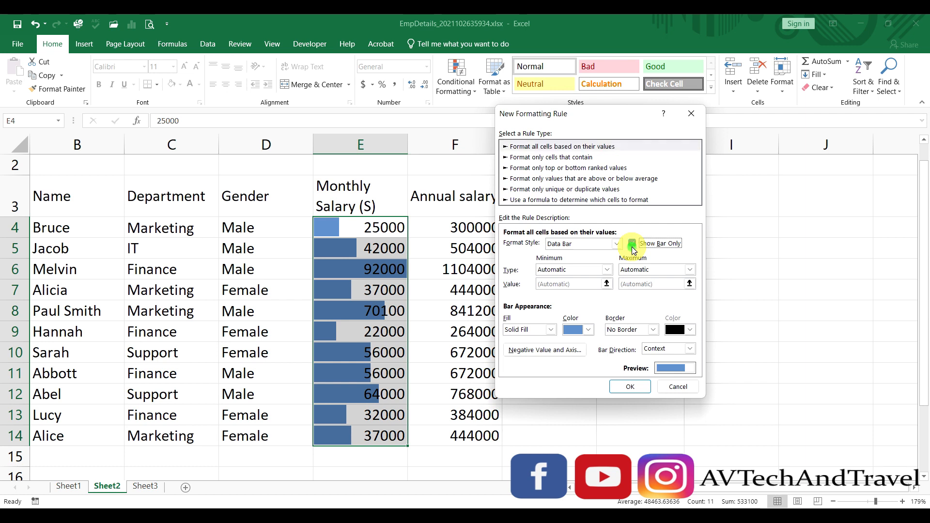
left_click(630, 386)
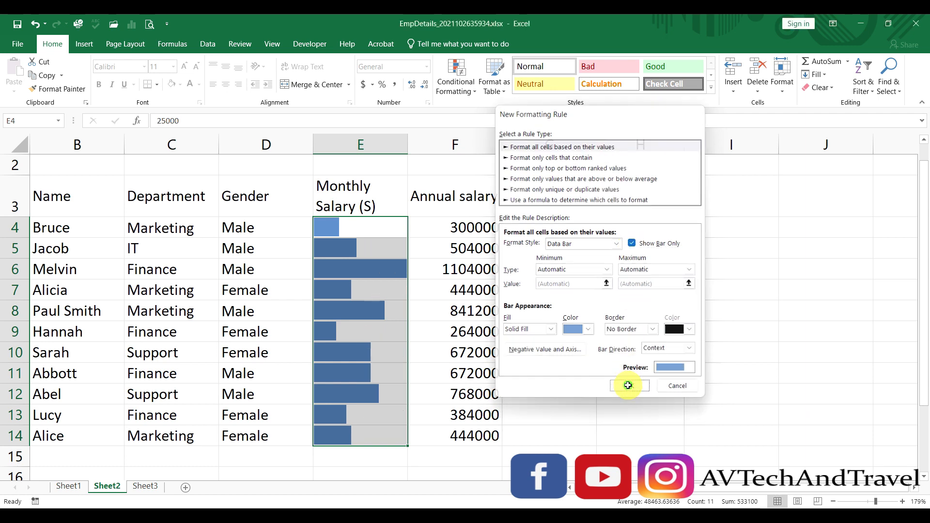
left_click(628, 385)
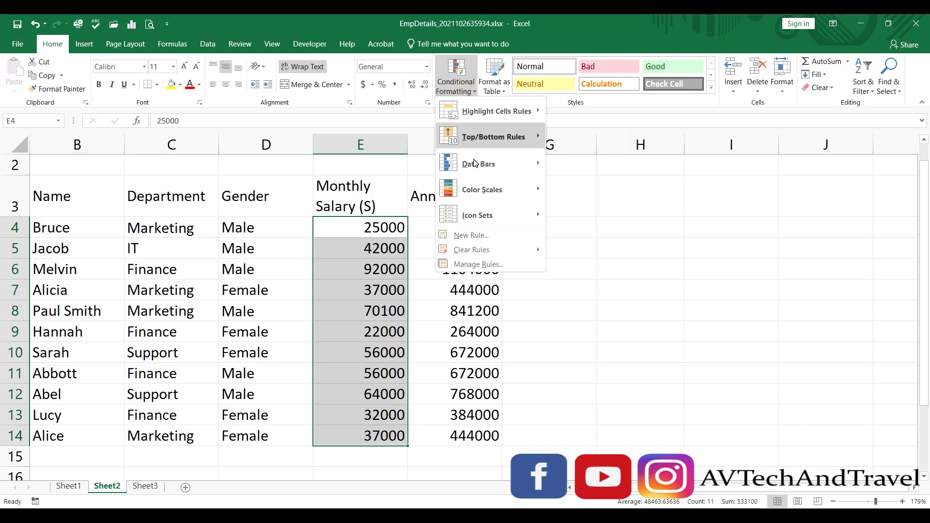
- Apply the directional icon set with five coloured arrows to the monthly salaries in E4:E14
mouse_move(477, 201)
mouse_move(523, 217)
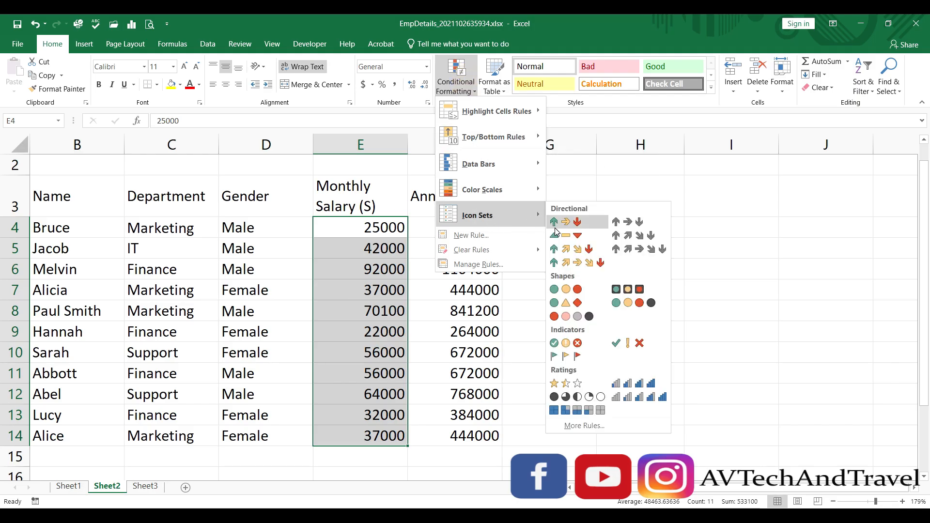
left_click(565, 264)
left_click(562, 265)
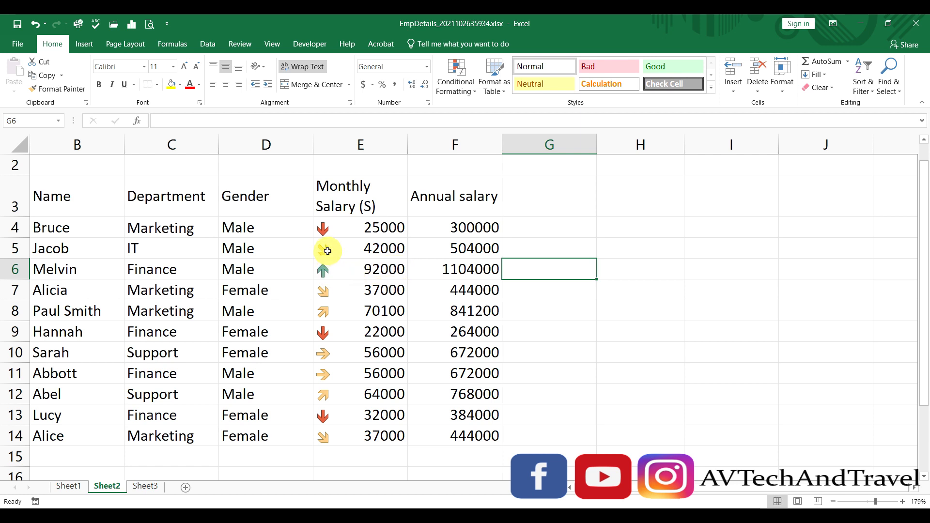
left_click(447, 94)
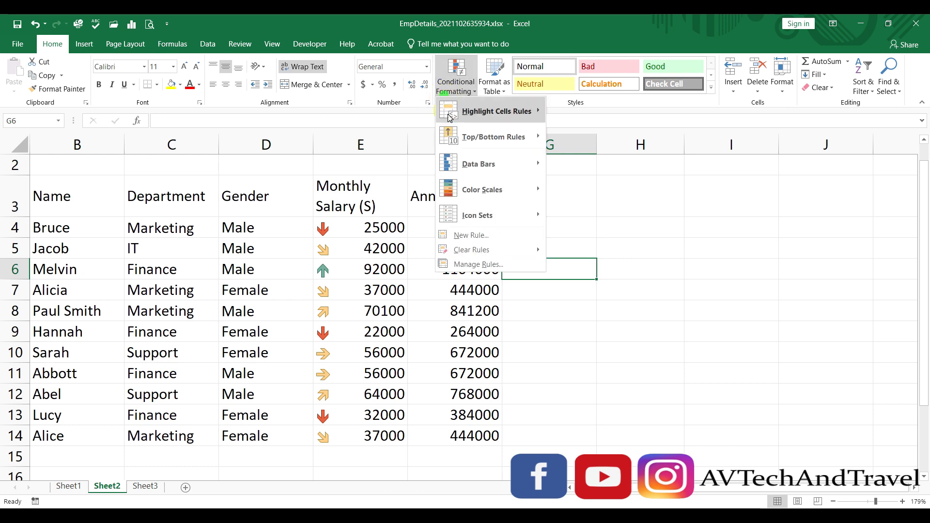
mouse_move(499, 191)
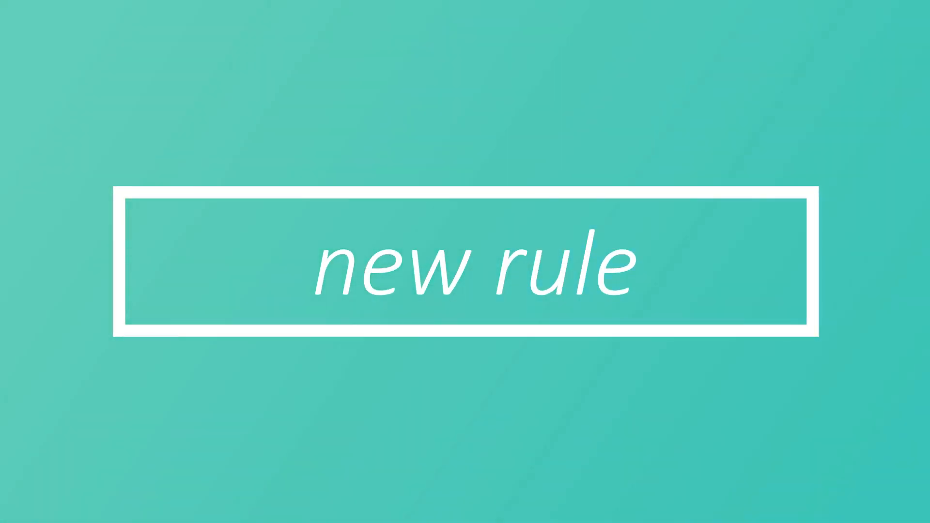
- Start a new formatting rule for E4:E14 that formats only cells whose cell value is equal to a given value
left_click_drag(378, 228, 382, 435)
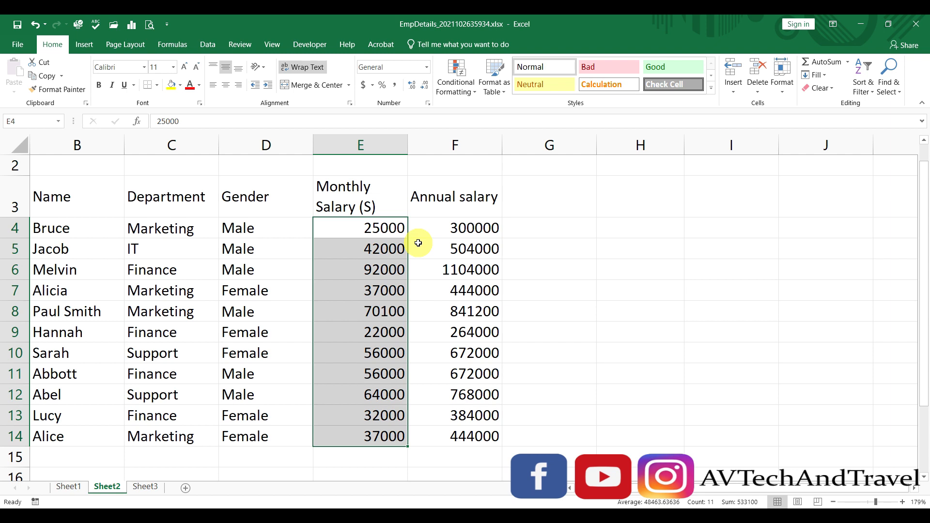
left_click(460, 88)
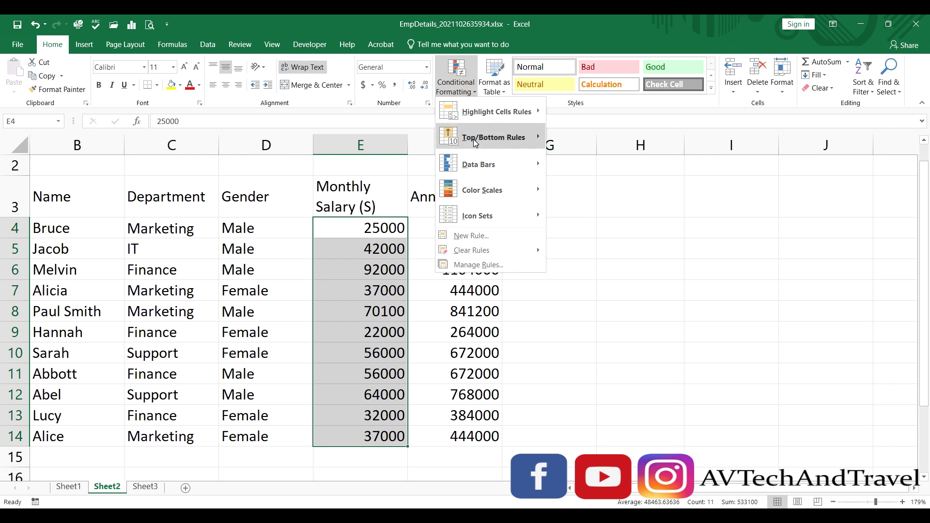
mouse_move(464, 226)
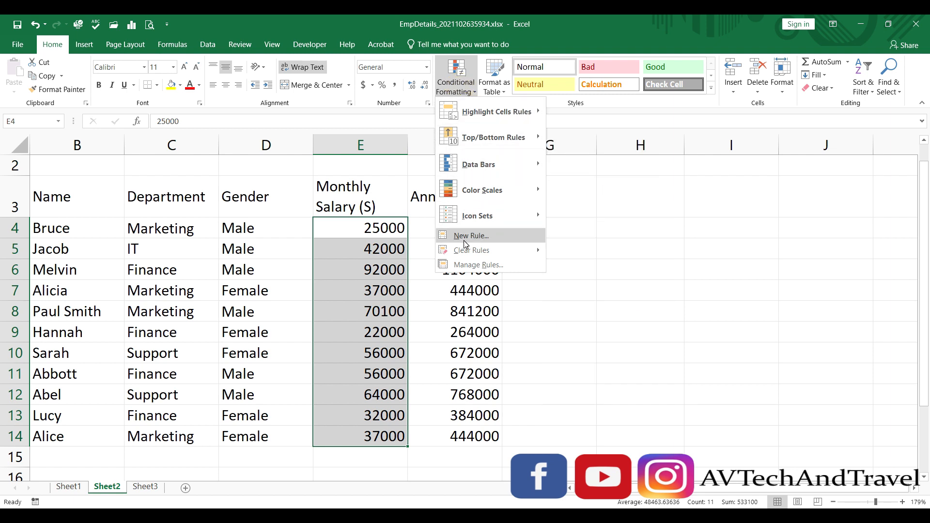
left_click(464, 241)
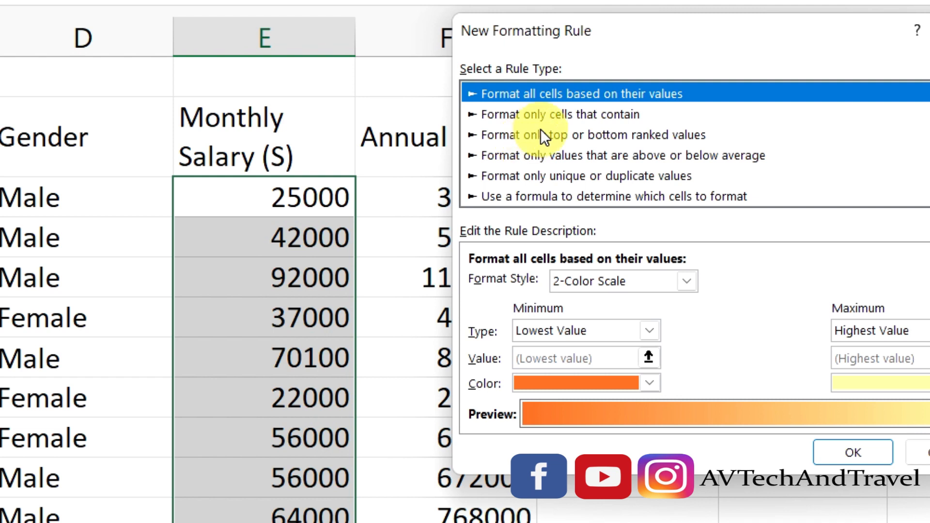
left_click(582, 116)
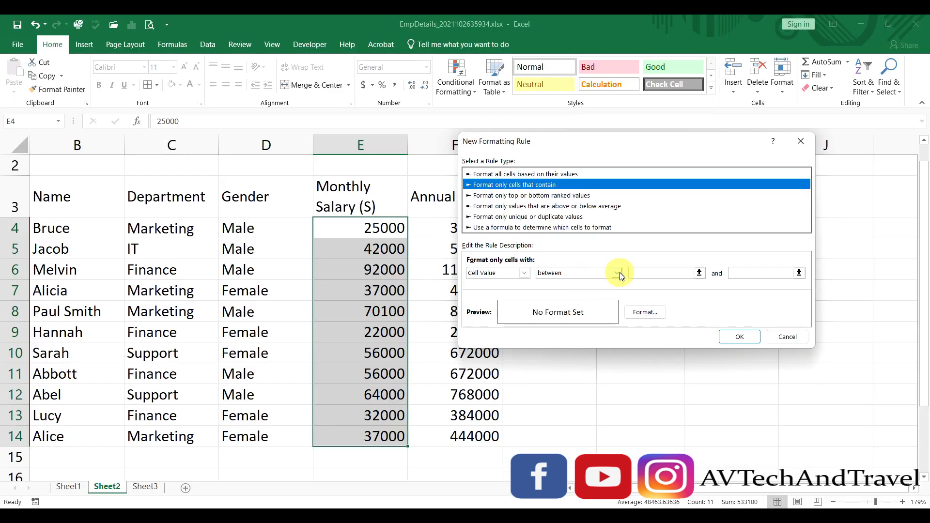
left_click(616, 273)
left_click(591, 306)
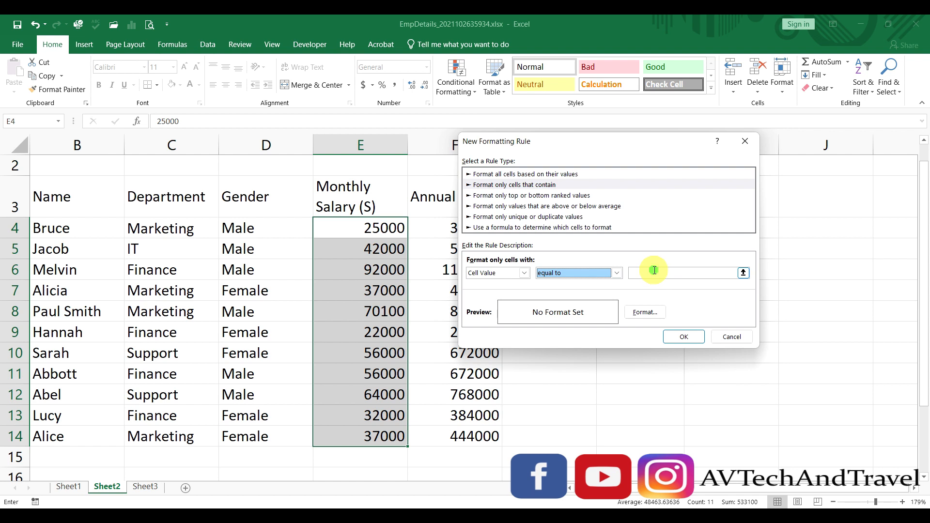
- Set the rule's comparison value to =max($E$4:$E$14)
left_click(654, 270)
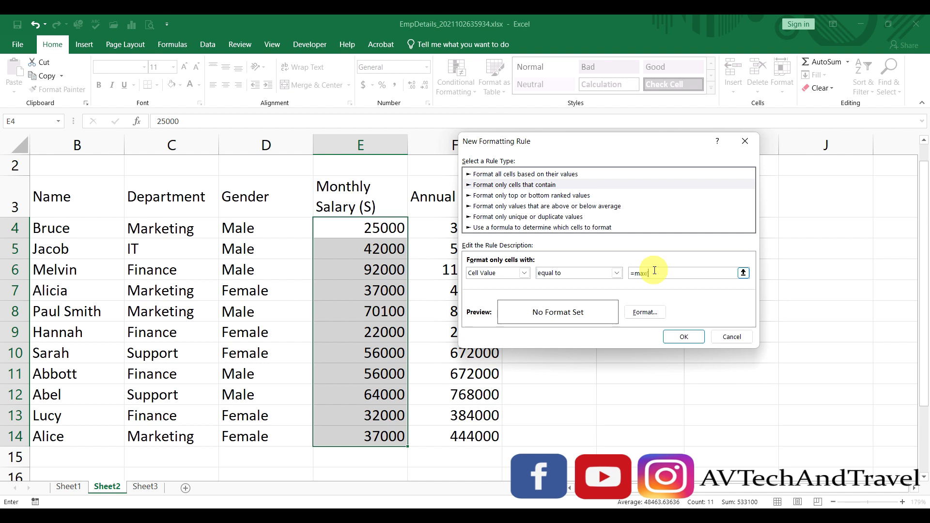
left_click(741, 271)
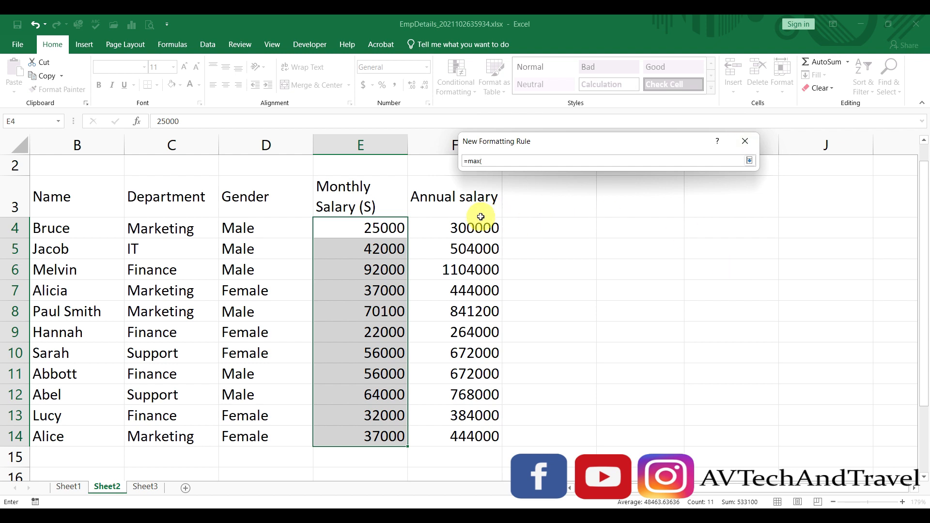
left_click_drag(382, 221, 381, 443)
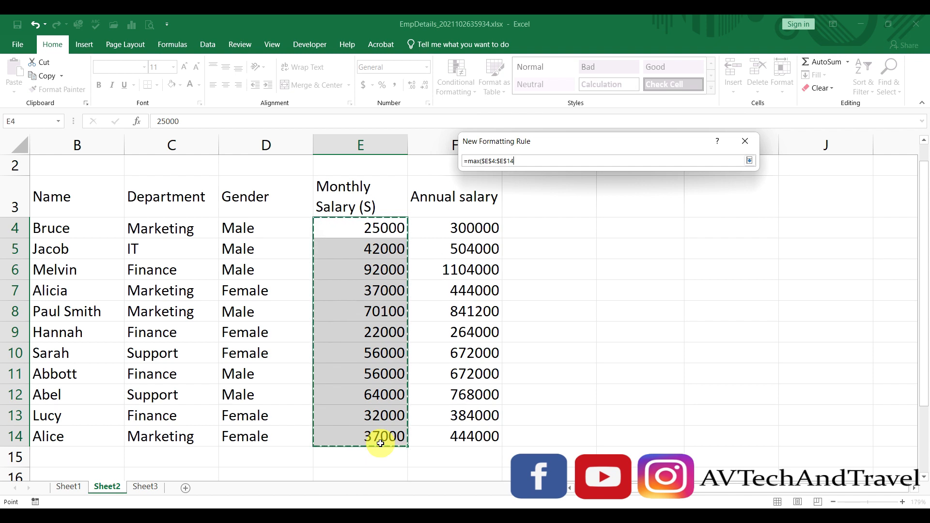
type(")")
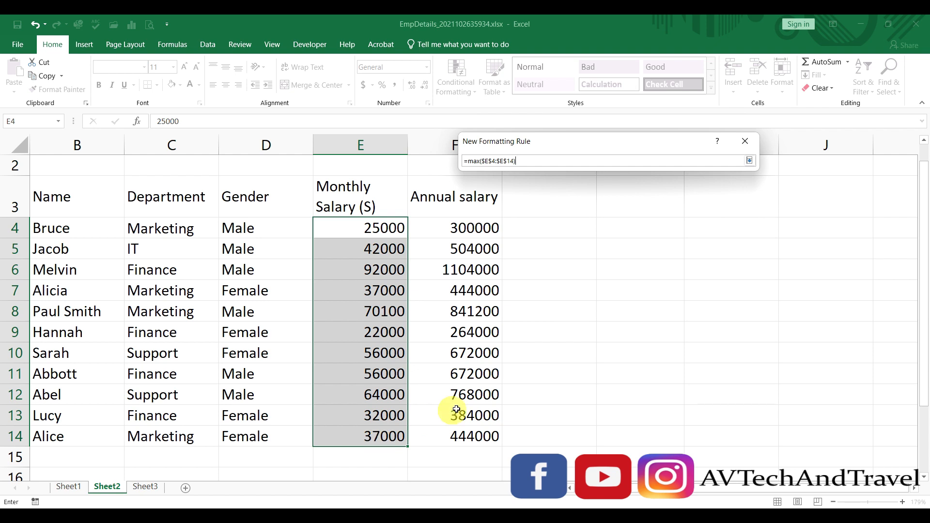
left_click(750, 161)
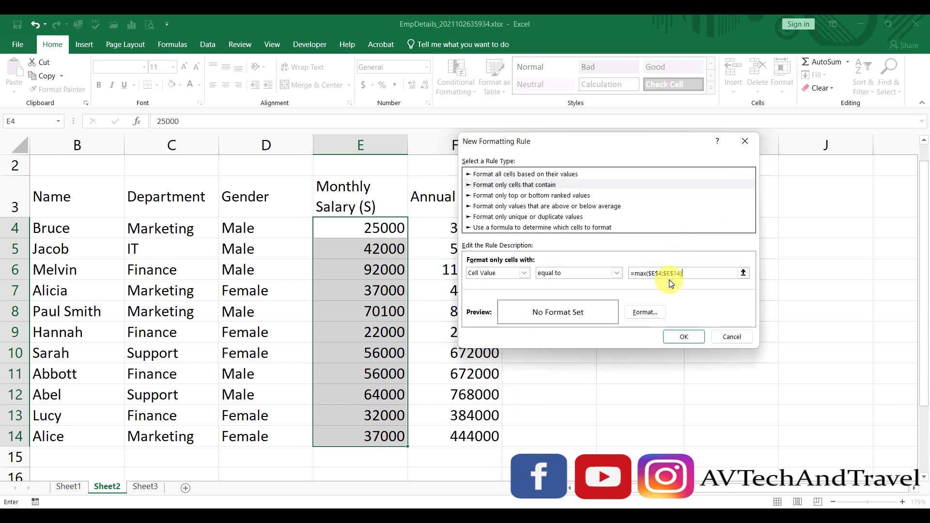
- Give the maximum salary rule a light orange fill and apply it to the salaries
left_click(644, 312)
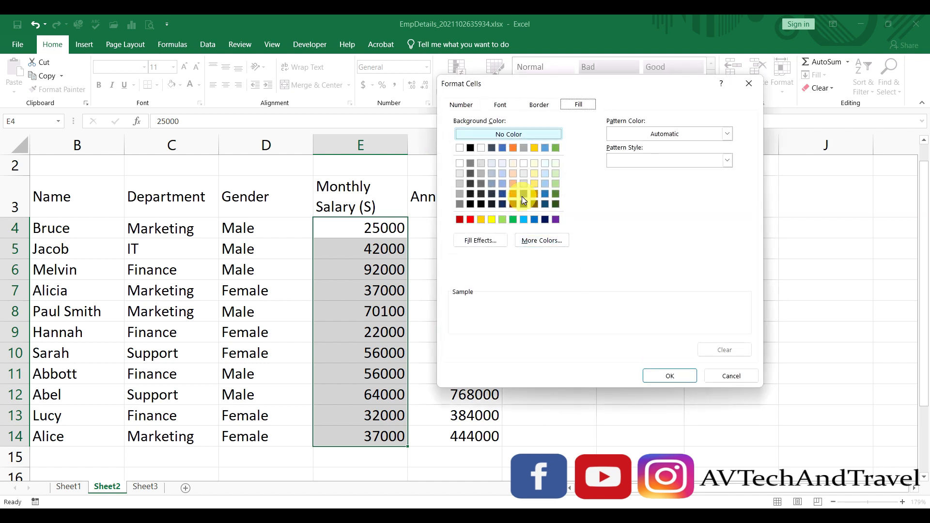
left_click(514, 184)
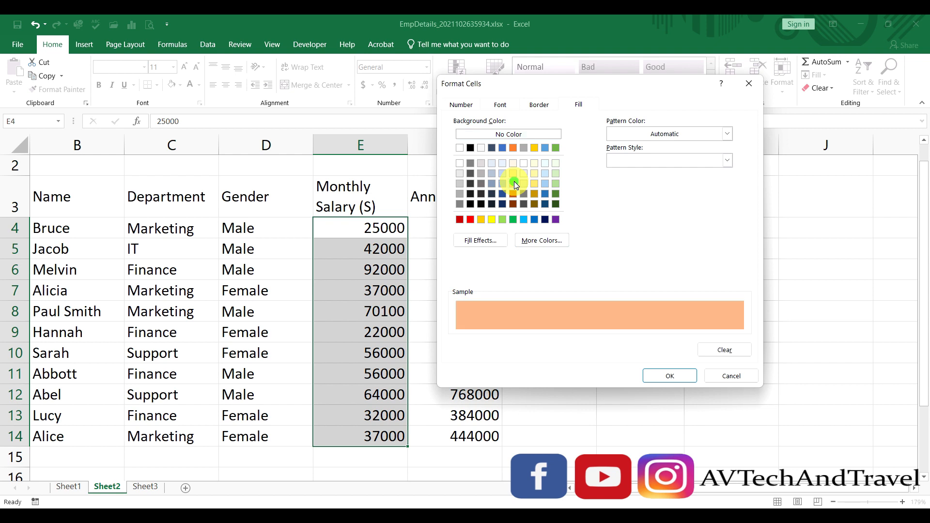
left_click(671, 377)
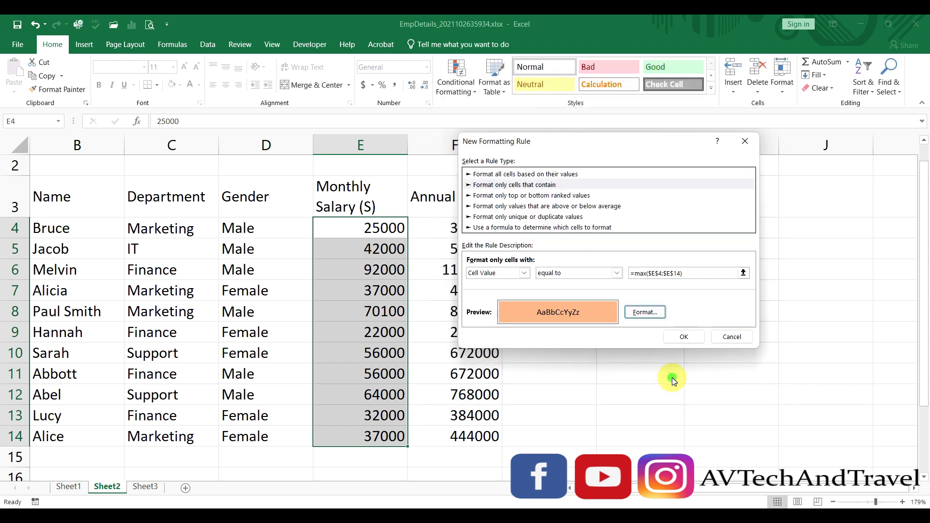
left_click(685, 338)
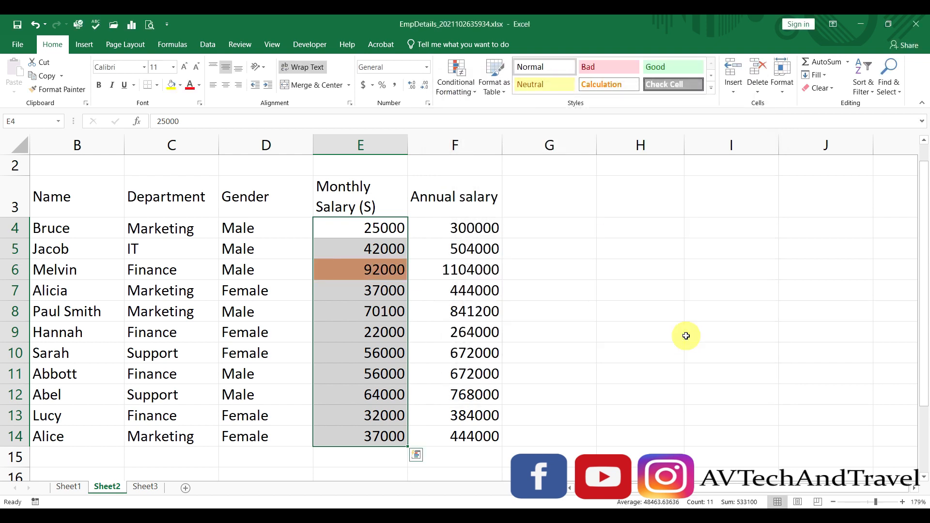
left_click(686, 335)
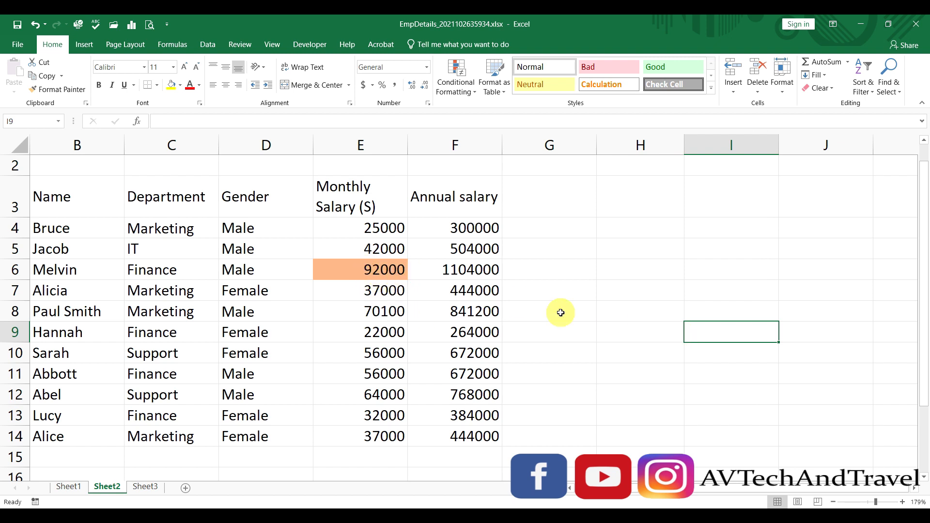
- Start another new formatting rule for the monthly salaries in E4:E14 that formats only cells whose cell value is equal to a given value
left_click_drag(385, 227, 390, 431)
left_click(455, 72)
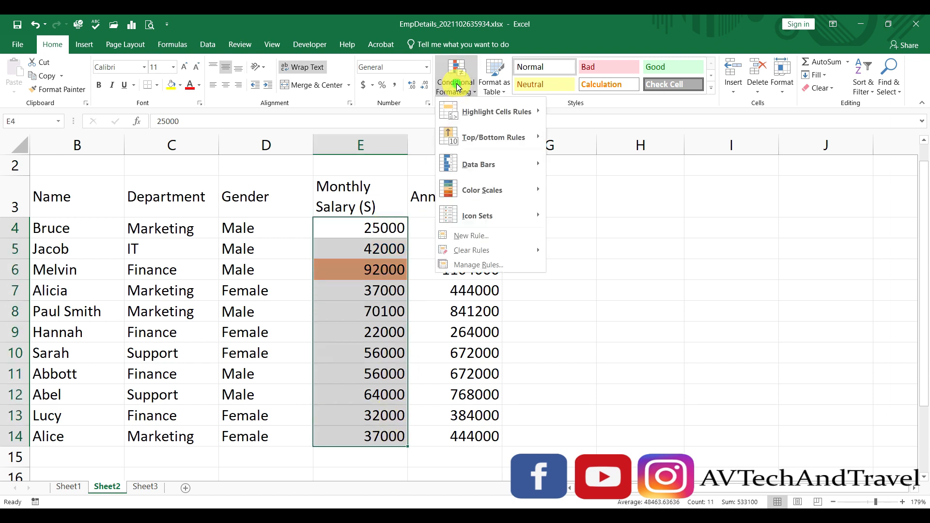
left_click(477, 238)
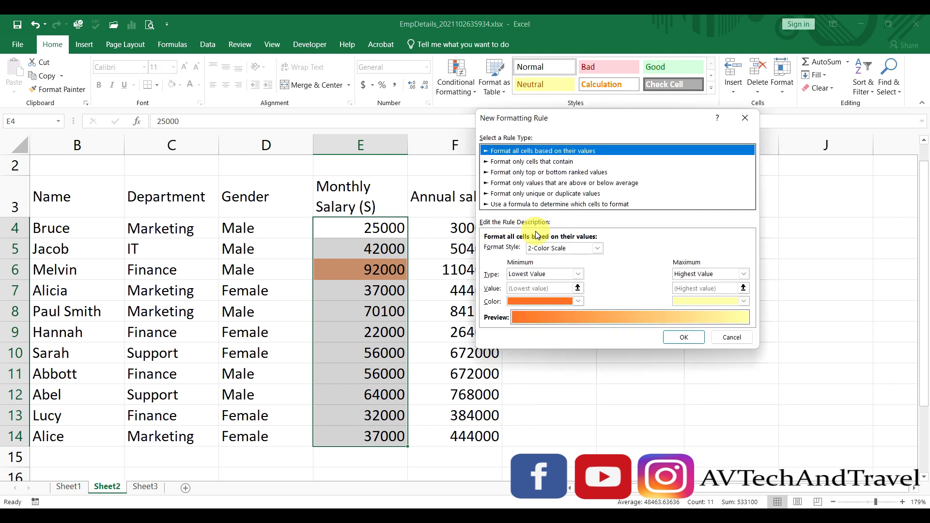
left_click(538, 162)
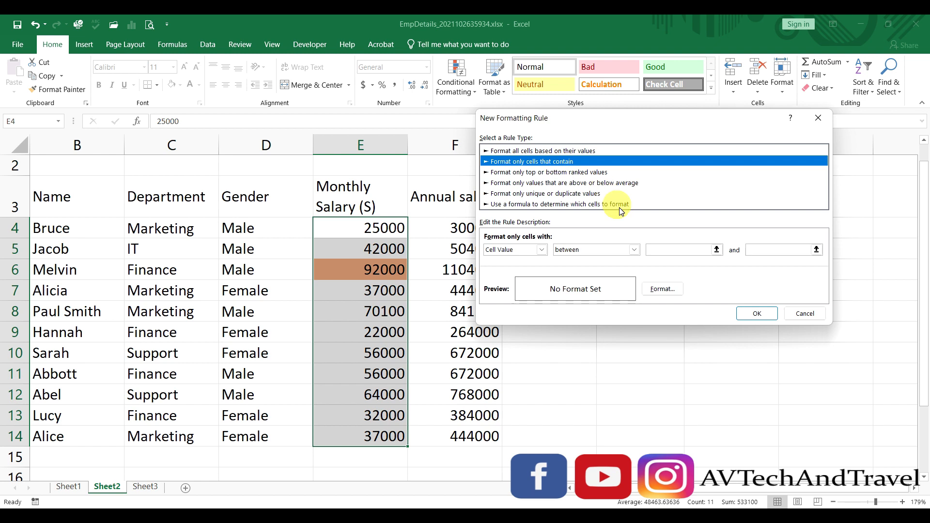
left_click(634, 249)
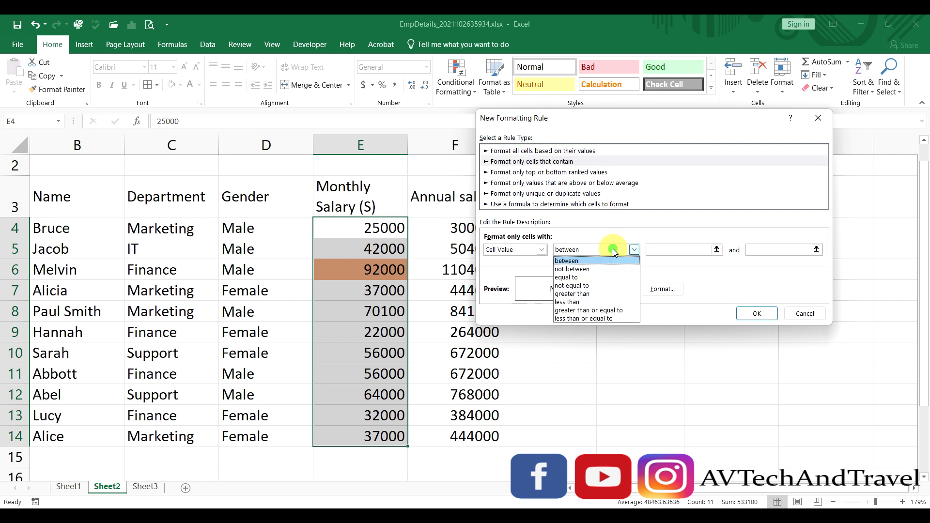
left_click(591, 278)
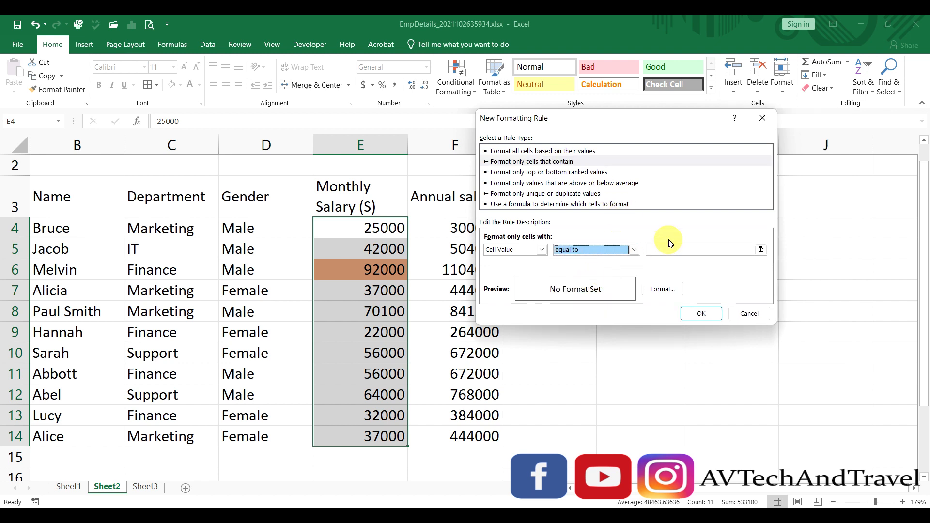
- Set the new rule's comparison value to =min($E$4:$E$14)
left_click(666, 252)
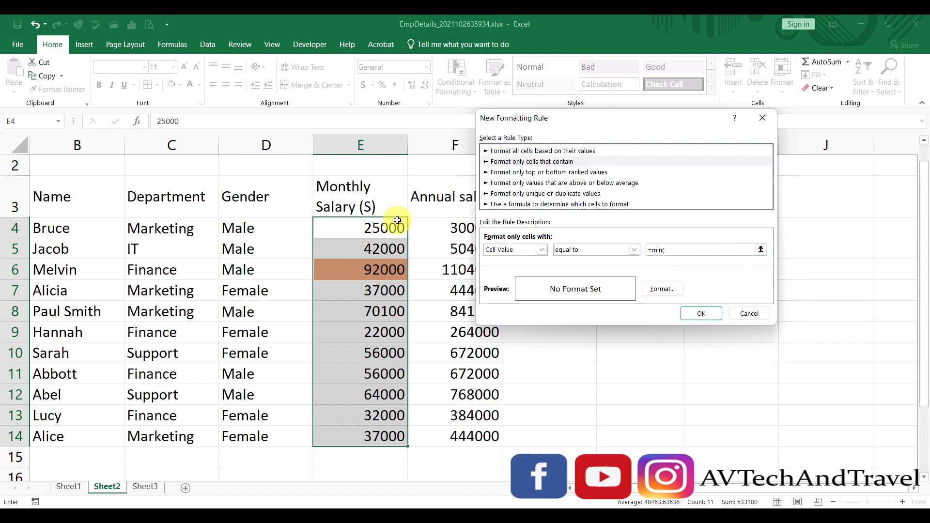
left_click_drag(395, 222, 395, 434)
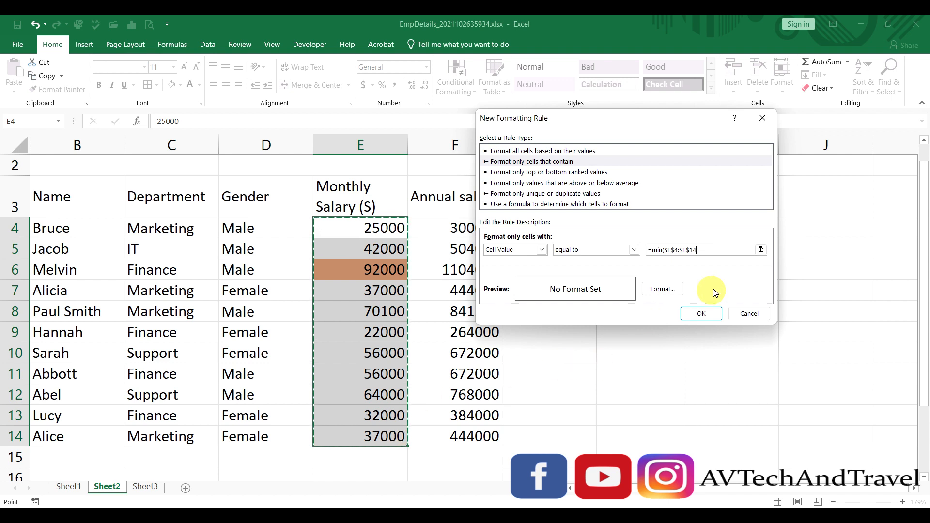
type(")")
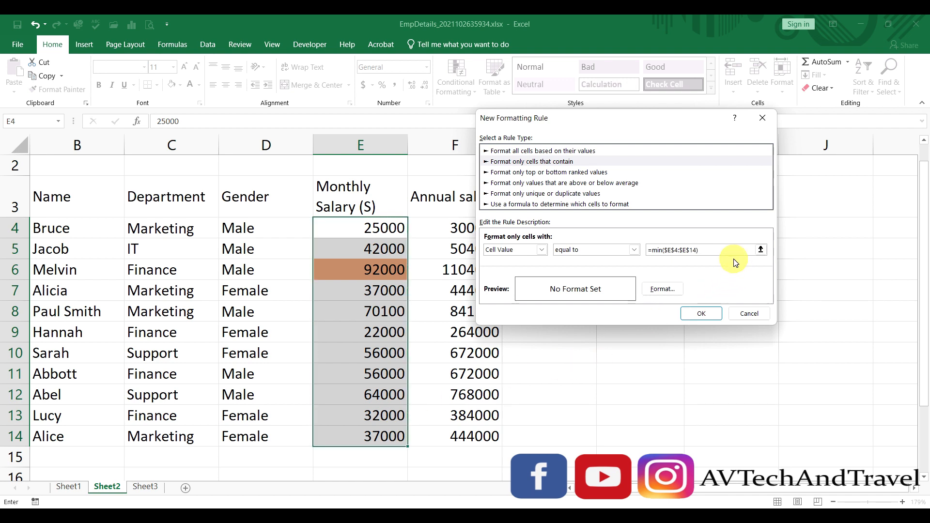
- Give the minimum salary rule a light gray fill and apply it to the salaries
left_click(673, 290)
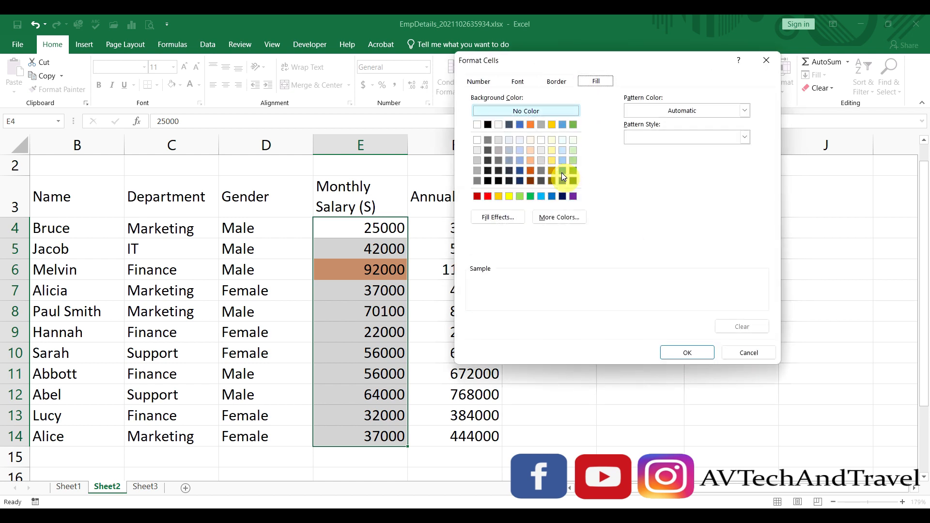
left_click(541, 151)
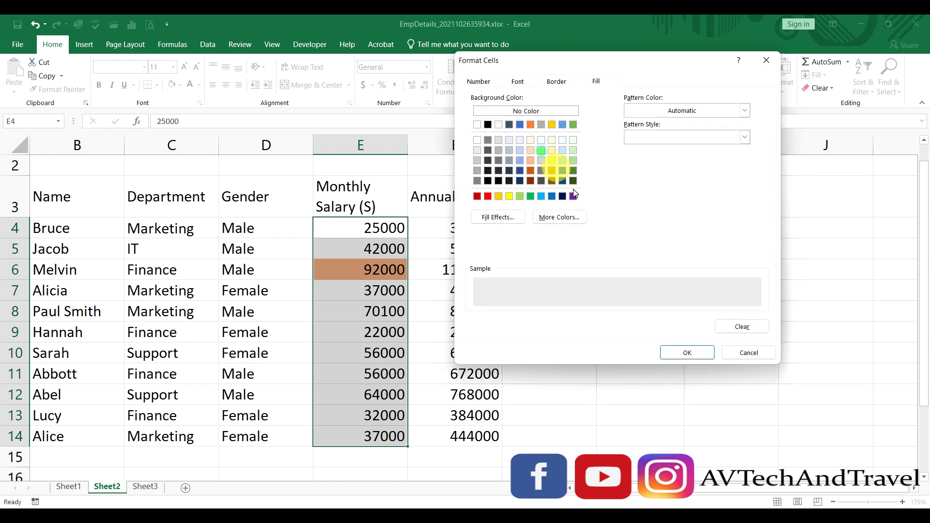
left_click(681, 352)
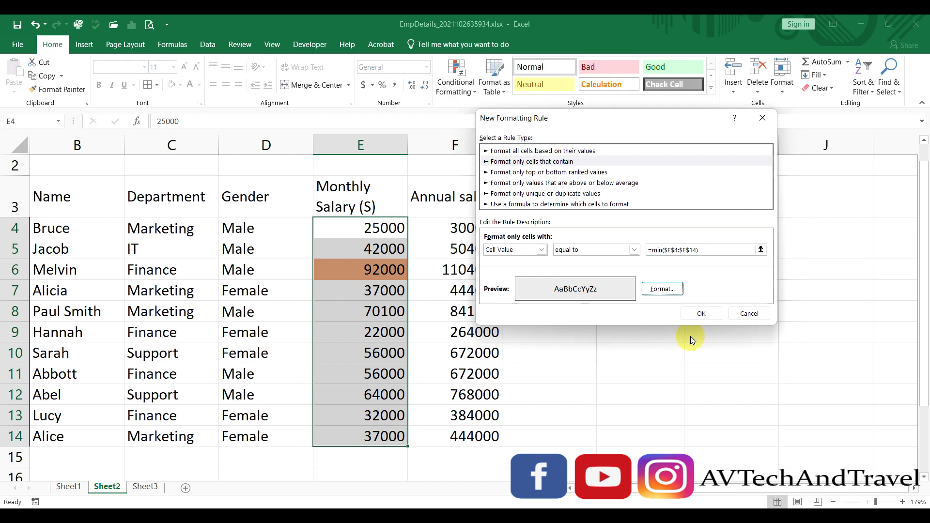
left_click(702, 313)
left_click(701, 315)
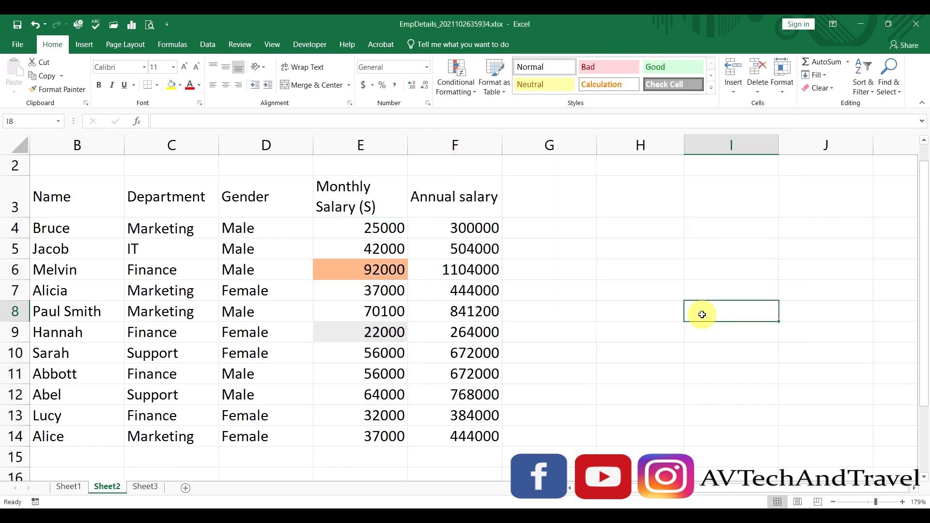